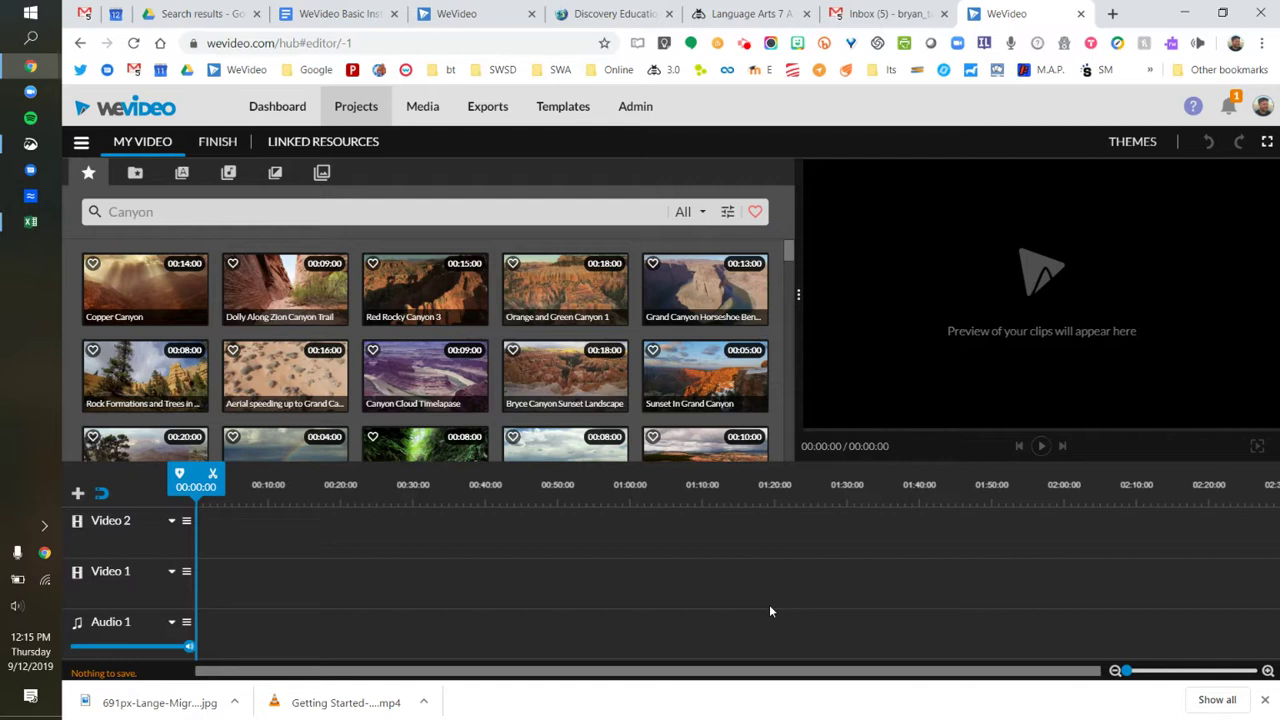
Browse the Graphics library's Backgrounds, Solids, Overlays and Frames collections, ending on Frames.
{"action": "left_click", "coordinate": [322, 174]}
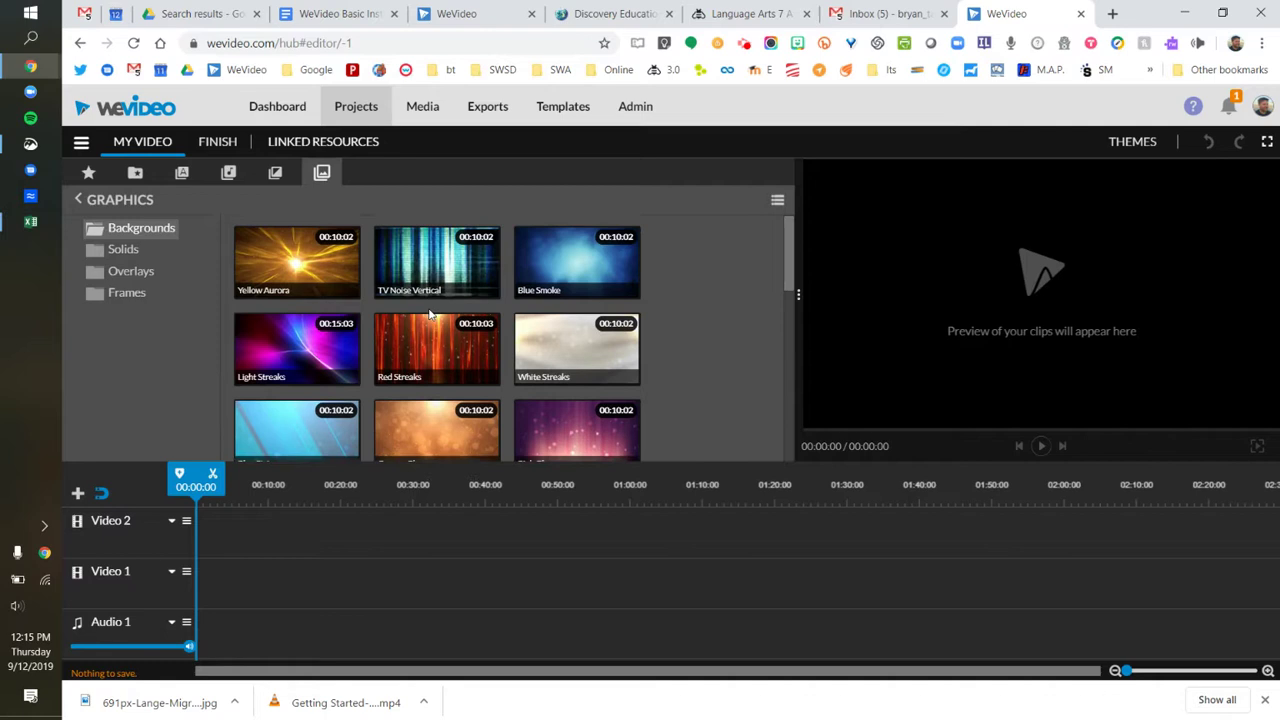
{"action": "scroll", "coordinate": [428, 309], "scroll_direction": "down", "scroll_amount": 3}
{"action": "scroll", "coordinate": [428, 309], "scroll_direction": "down", "scroll_amount": 2}
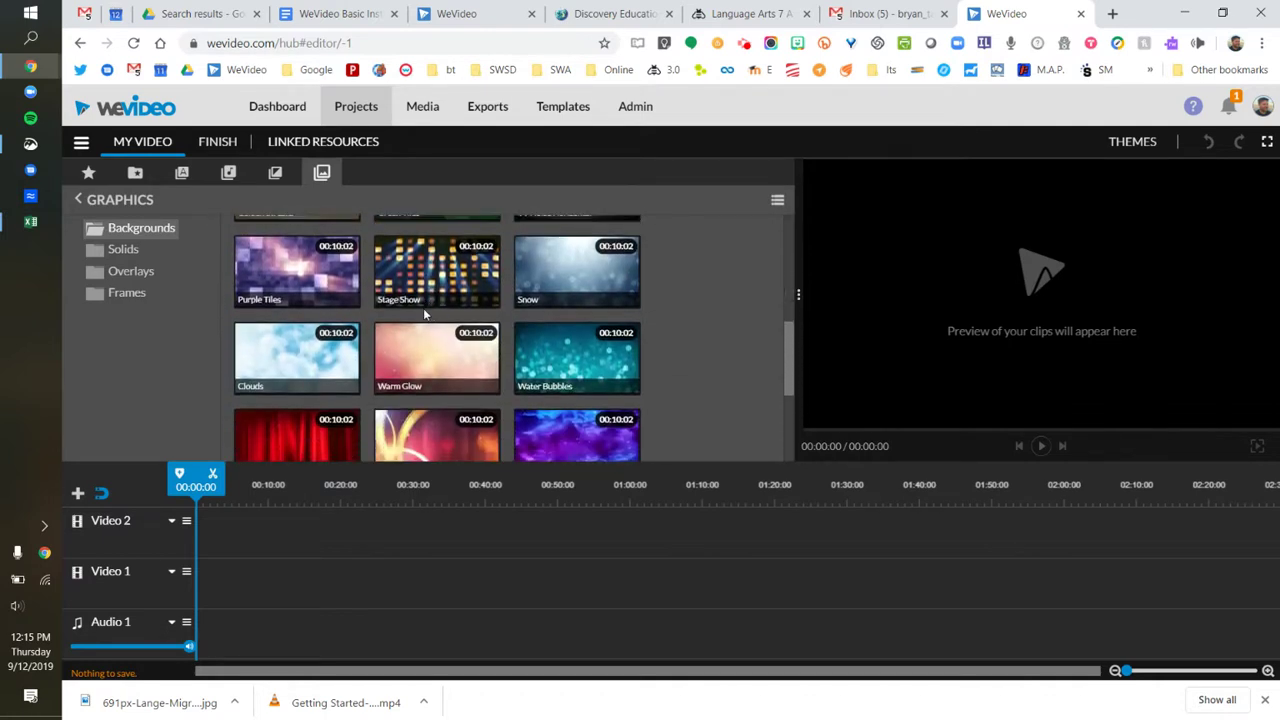
{"action": "left_click", "coordinate": [118, 253]}
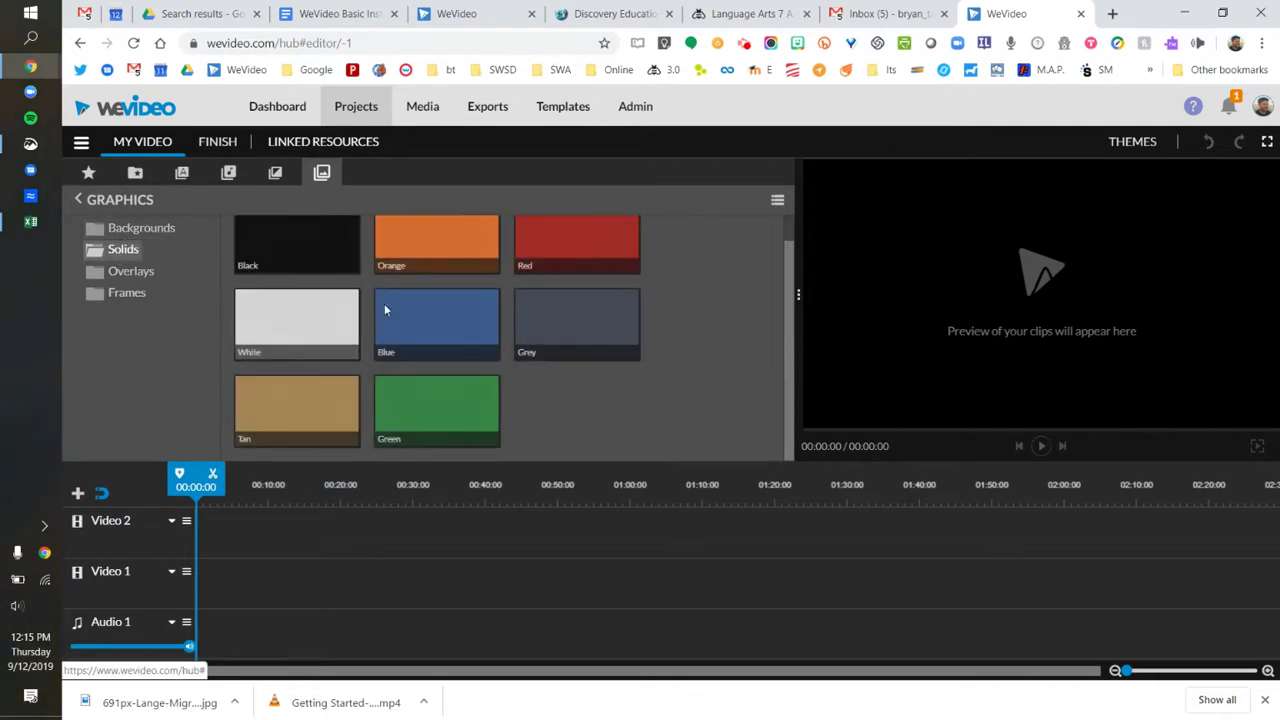
{"action": "left_click", "coordinate": [175, 276]}
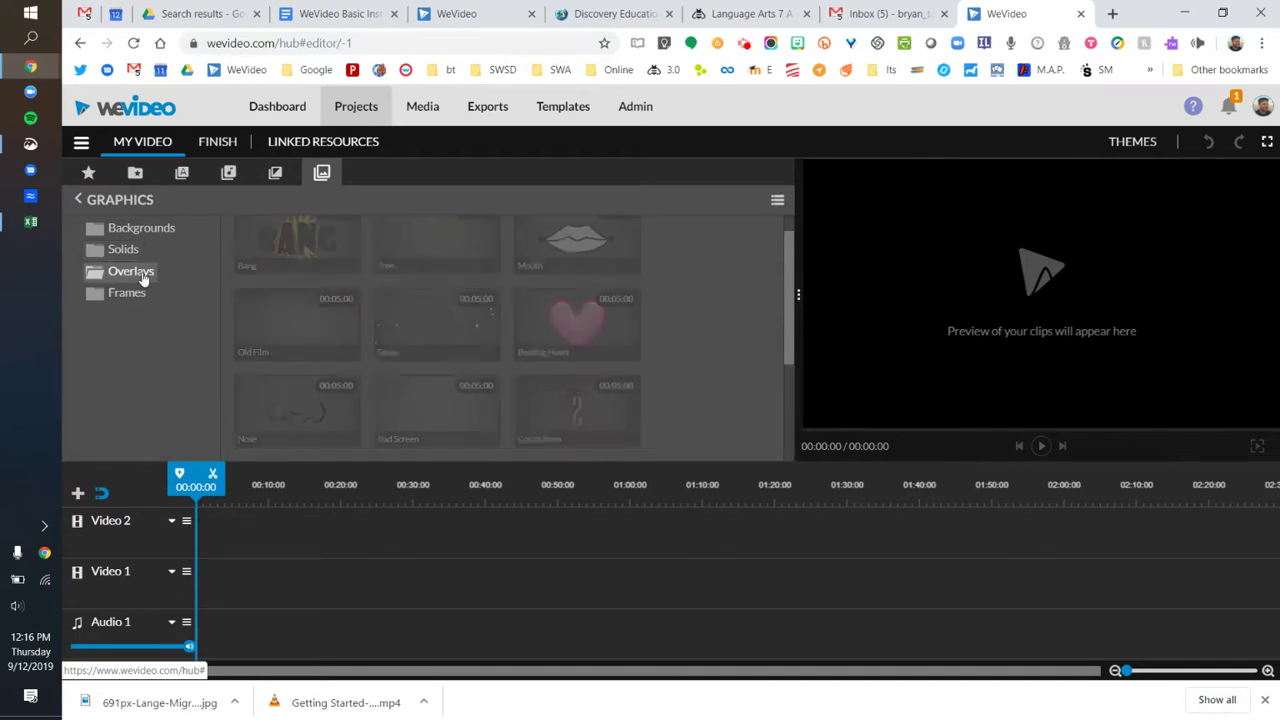
{"action": "scroll", "coordinate": [398, 309], "scroll_direction": "down", "scroll_amount": 2}
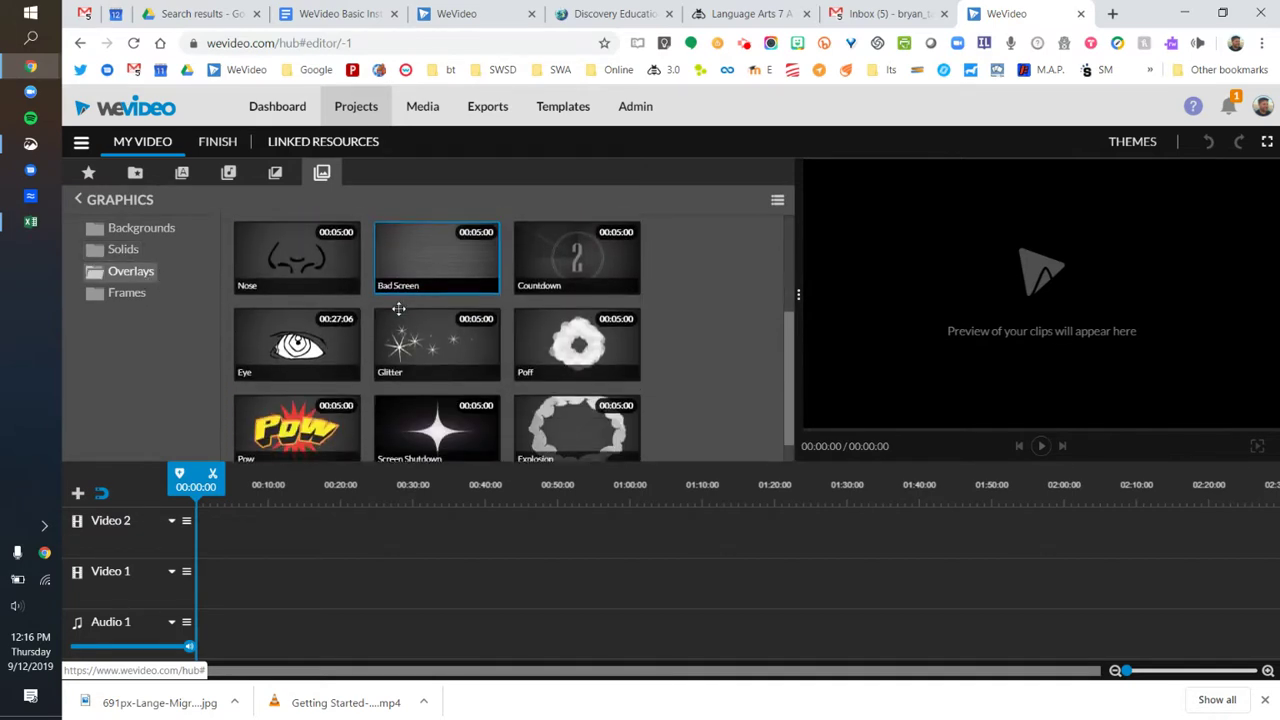
{"action": "left_click", "coordinate": [127, 293]}
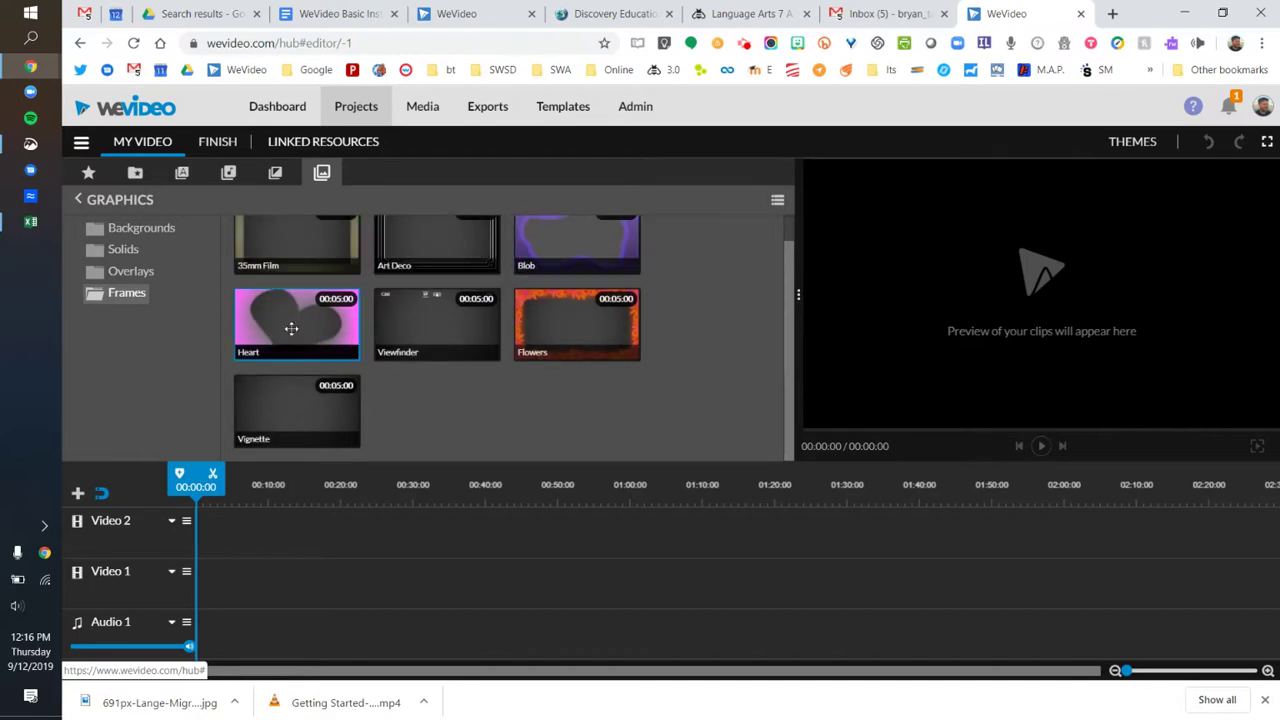
{"action": "scroll", "coordinate": [303, 332], "scroll_direction": "up", "scroll_amount": 1}
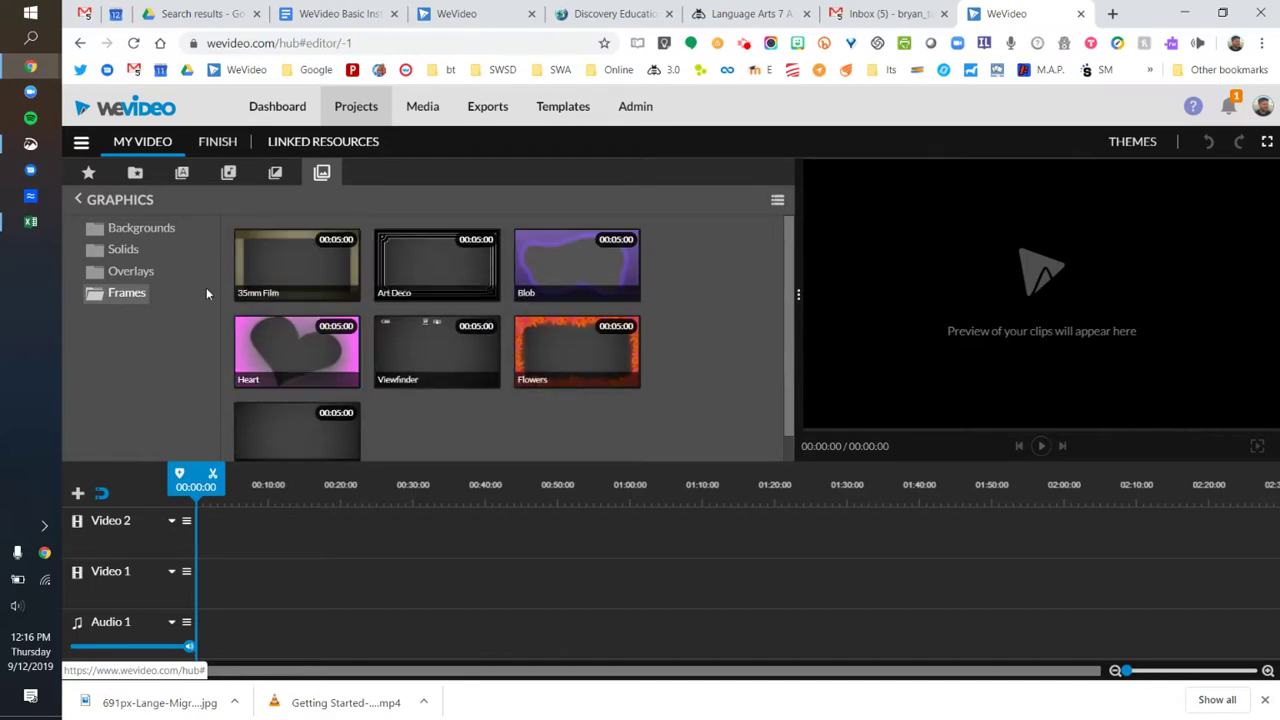
Drag the Grey solid onto the start of Video 1 as a 5-second background clip.
{"action": "left_click", "coordinate": [124, 251]}
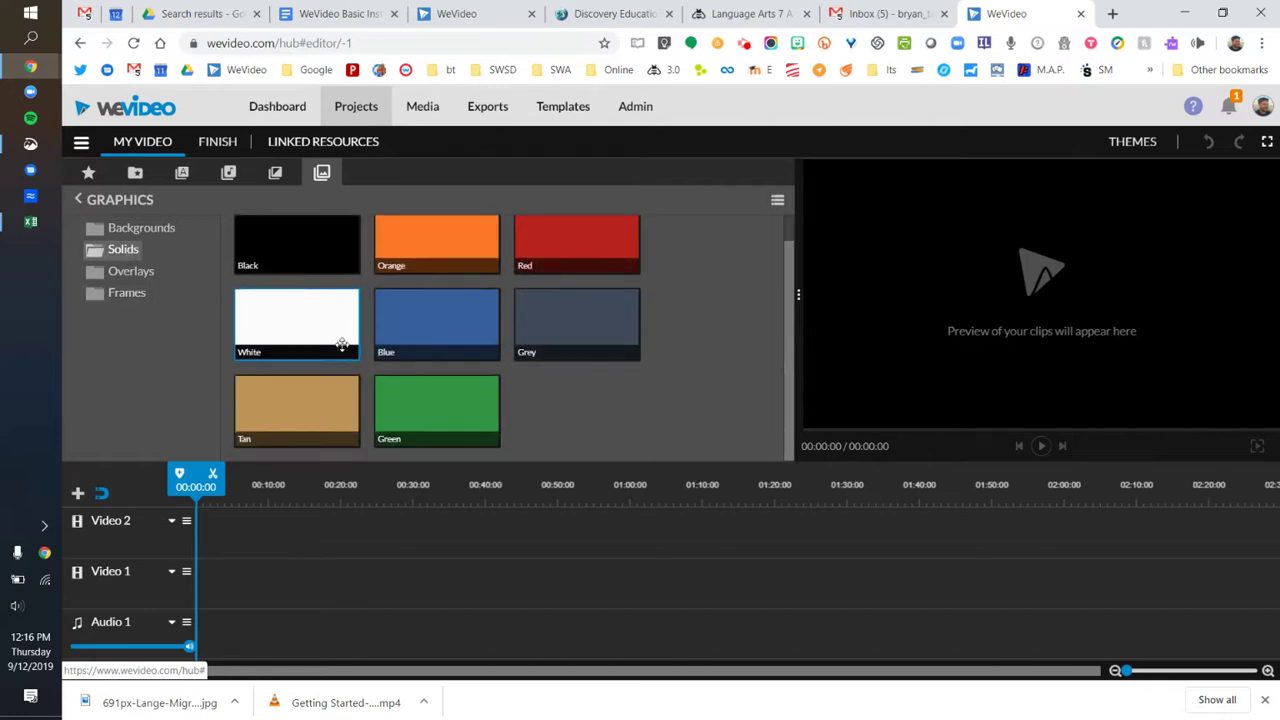
{"action": "scroll", "coordinate": [342, 345], "scroll_direction": "down", "scroll_amount": 1}
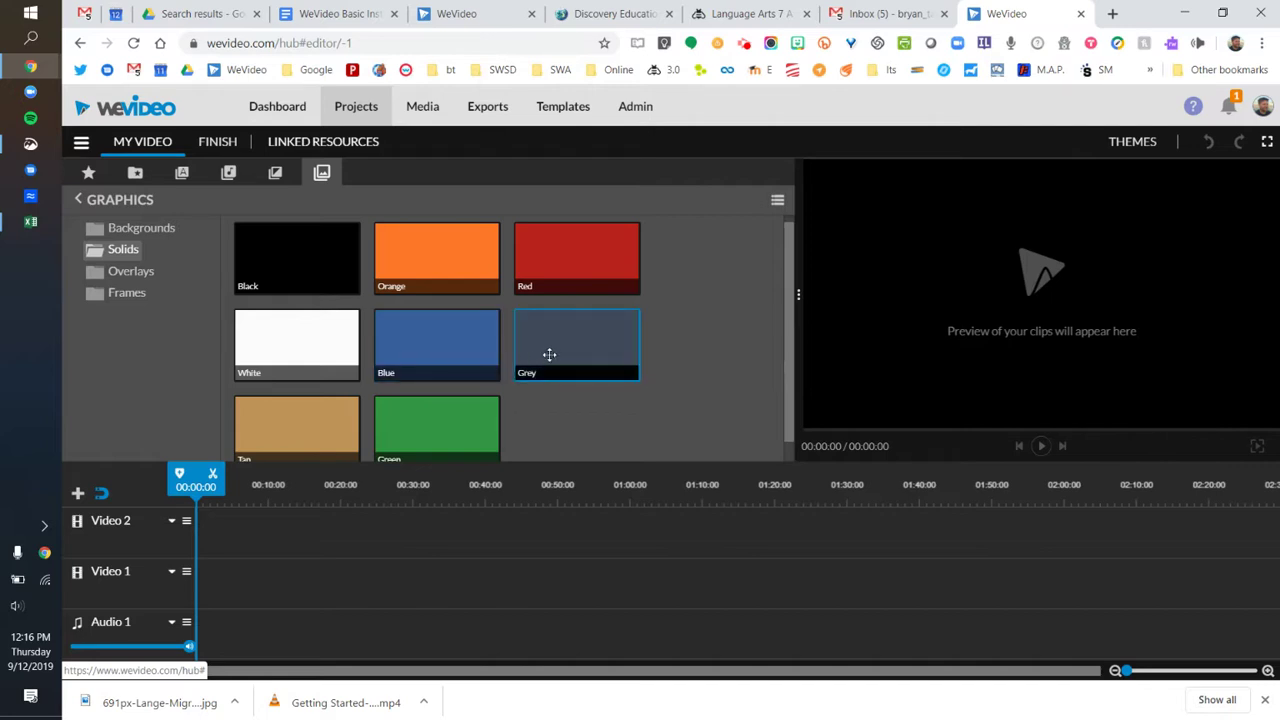
{"action": "left_click_drag", "start_coordinate": [549, 354], "coordinate": [220, 590]}
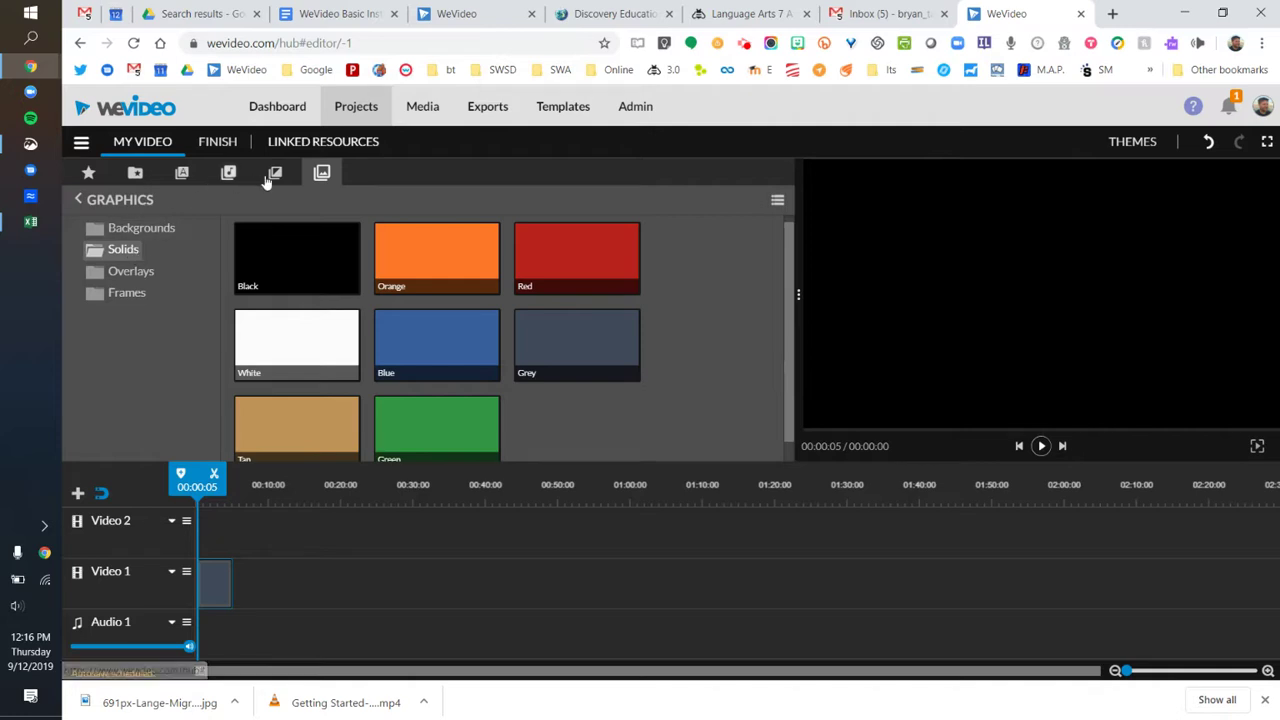
Search the stock library for 'stock market' and open the All media-type filter.
{"action": "left_click", "coordinate": [88, 175]}
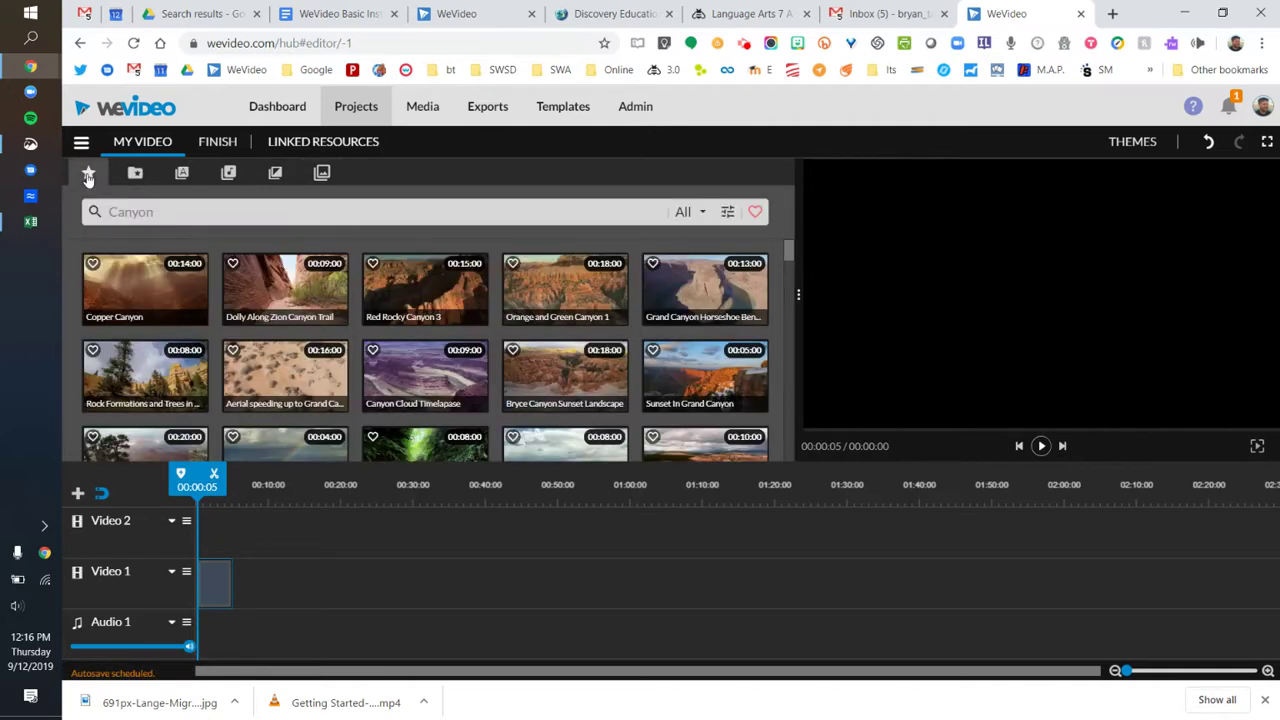
{"action": "left_click", "coordinate": [175, 211]}
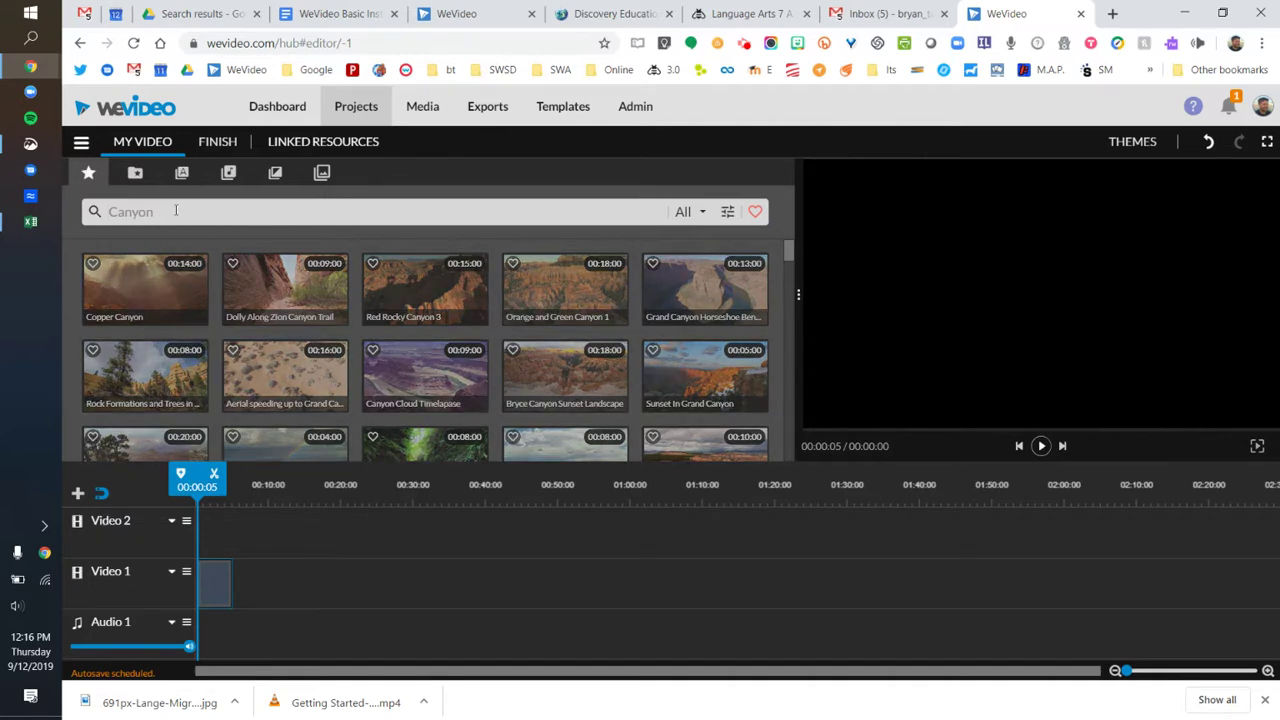
{"action": "type", "text": "stock market"}
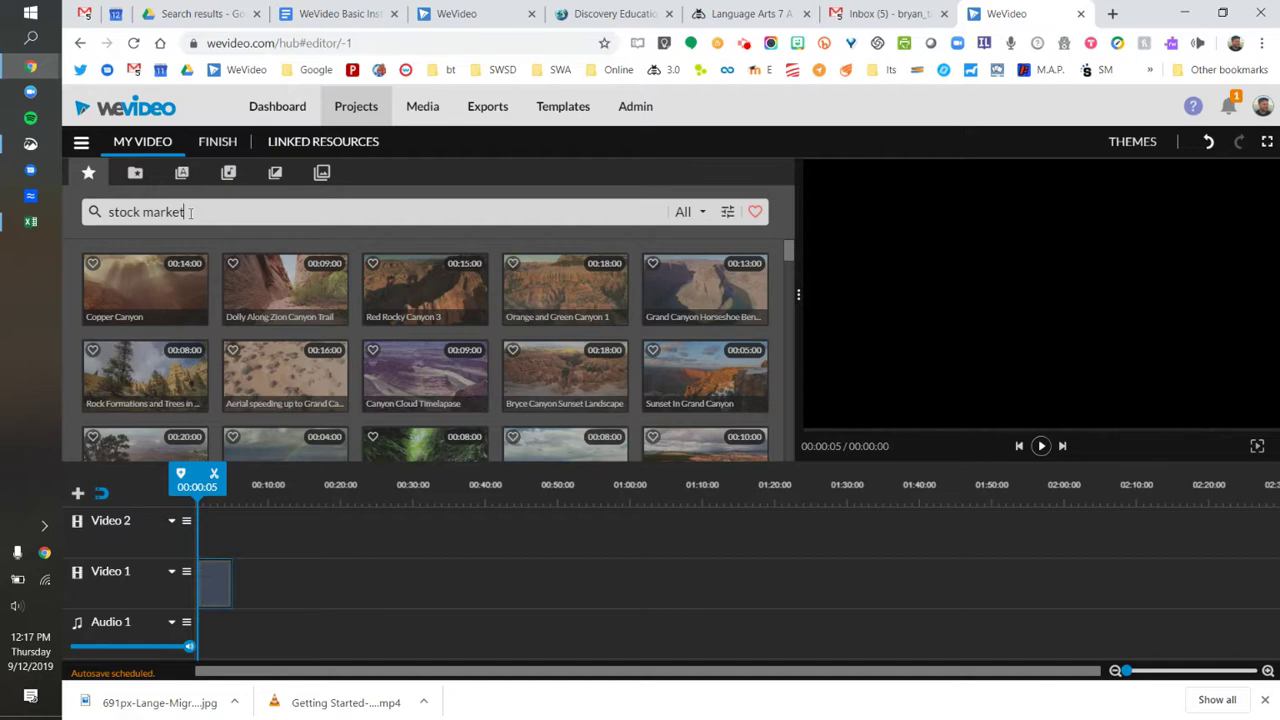
{"action": "key", "text": "Return"}
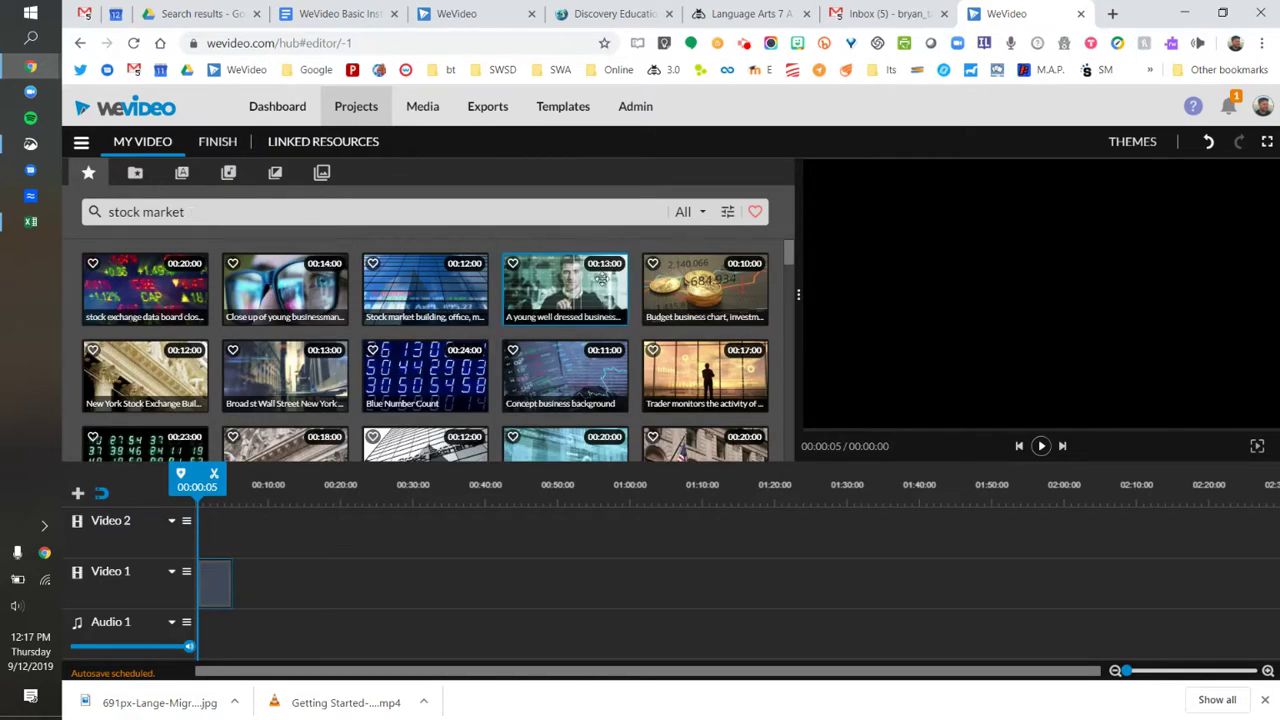
{"action": "scroll", "coordinate": [597, 347], "scroll_direction": "down", "scroll_amount": 2}
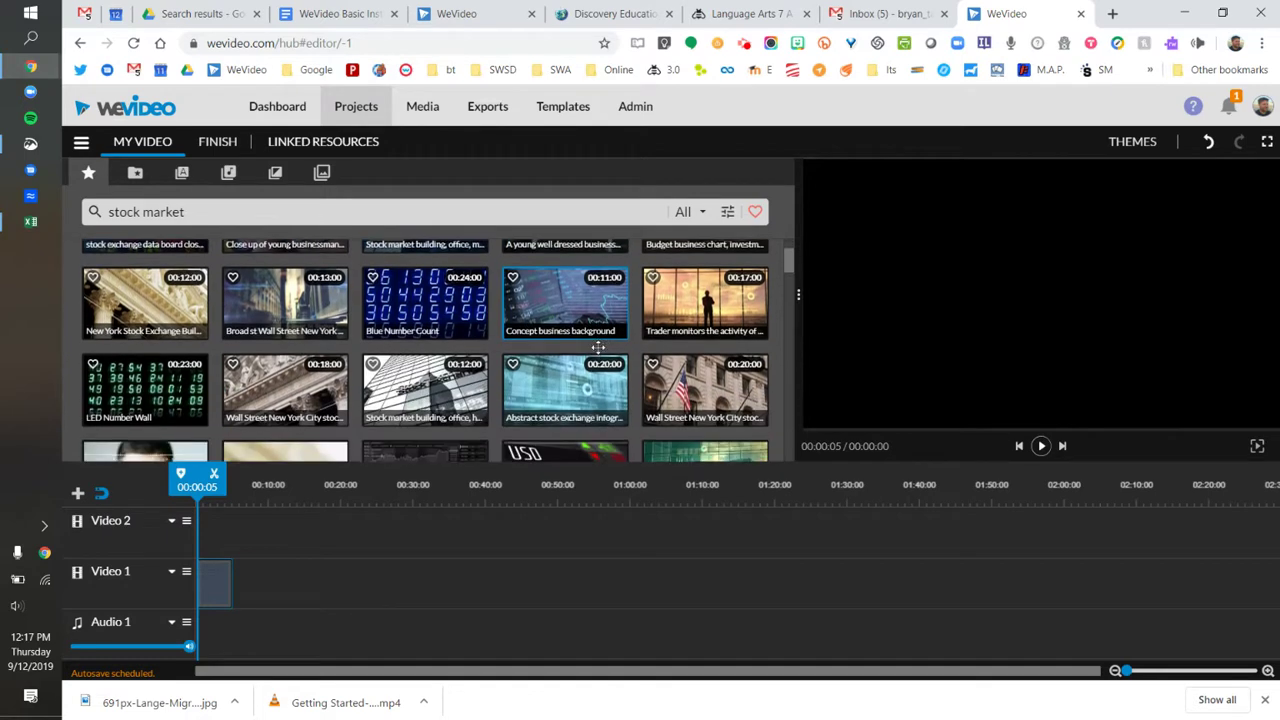
{"action": "scroll", "coordinate": [597, 347], "scroll_direction": "down", "scroll_amount": 2}
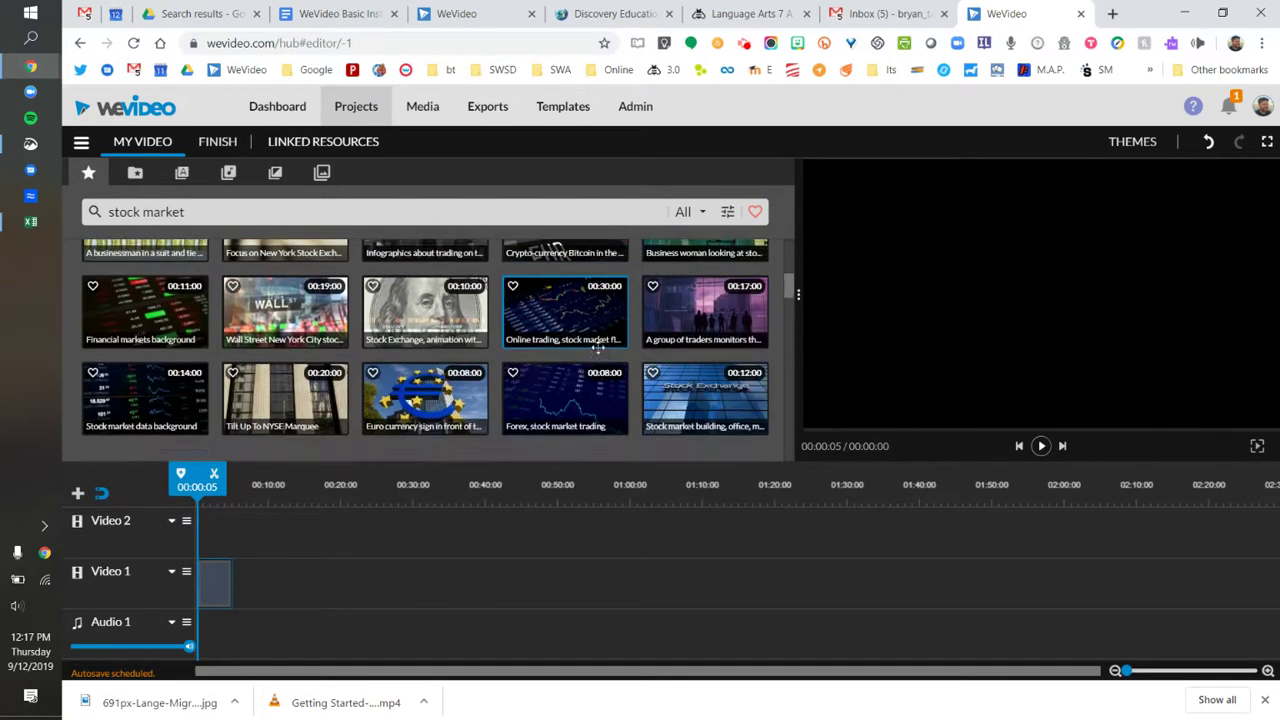
{"action": "scroll", "coordinate": [600, 353], "scroll_direction": "up", "scroll_amount": 5}
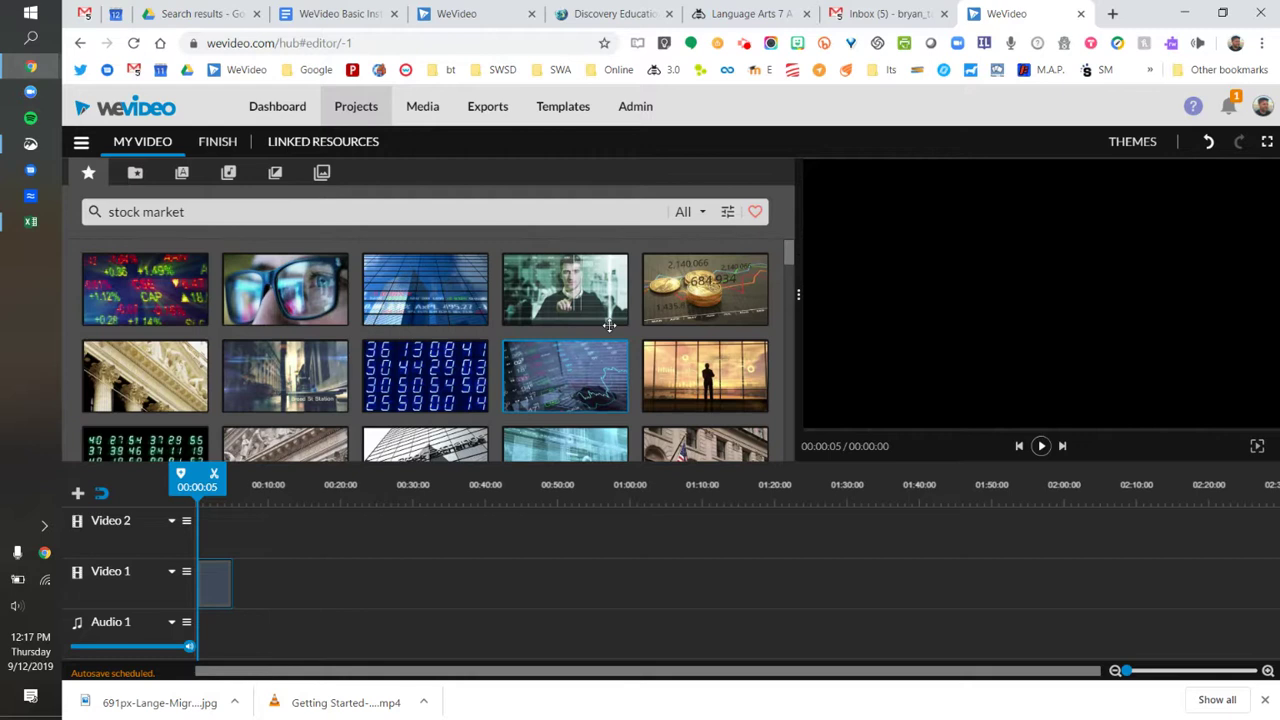
{"action": "left_click", "coordinate": [695, 222]}
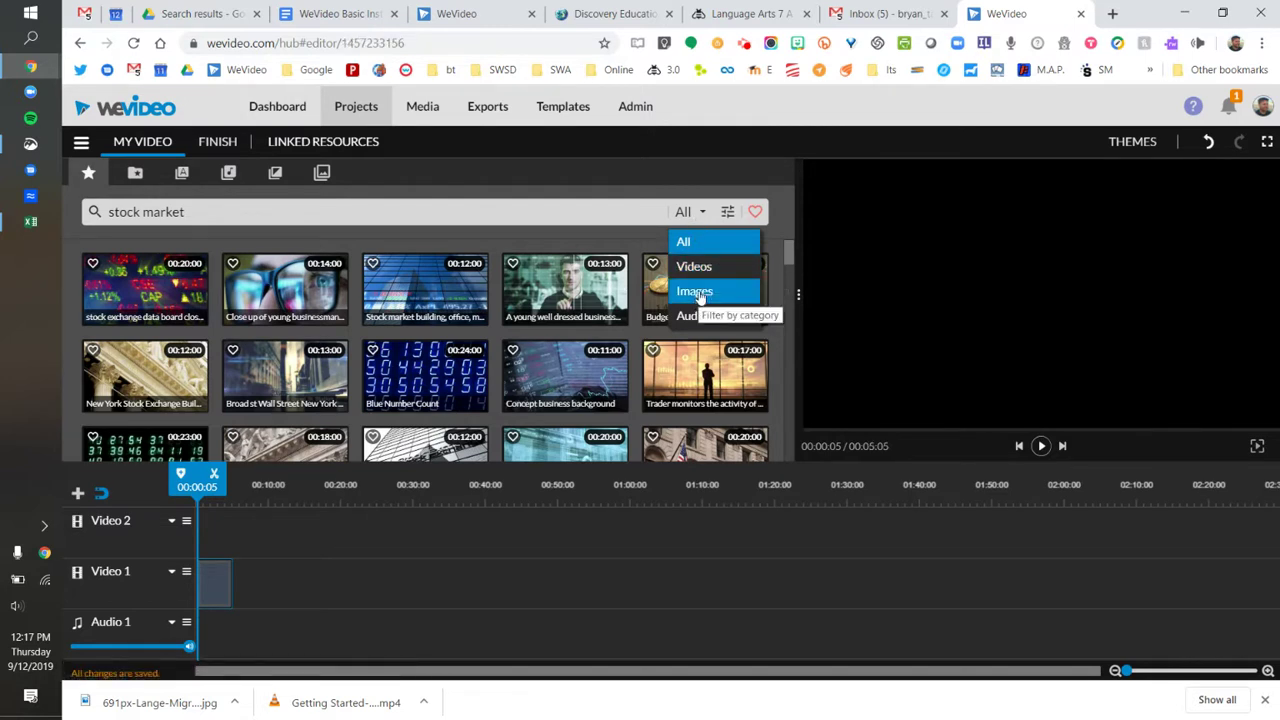
Filter results to images and drag the excited stockbroker illustration onto Video 1 after the Grey clip.
{"action": "left_click", "coordinate": [699, 294]}
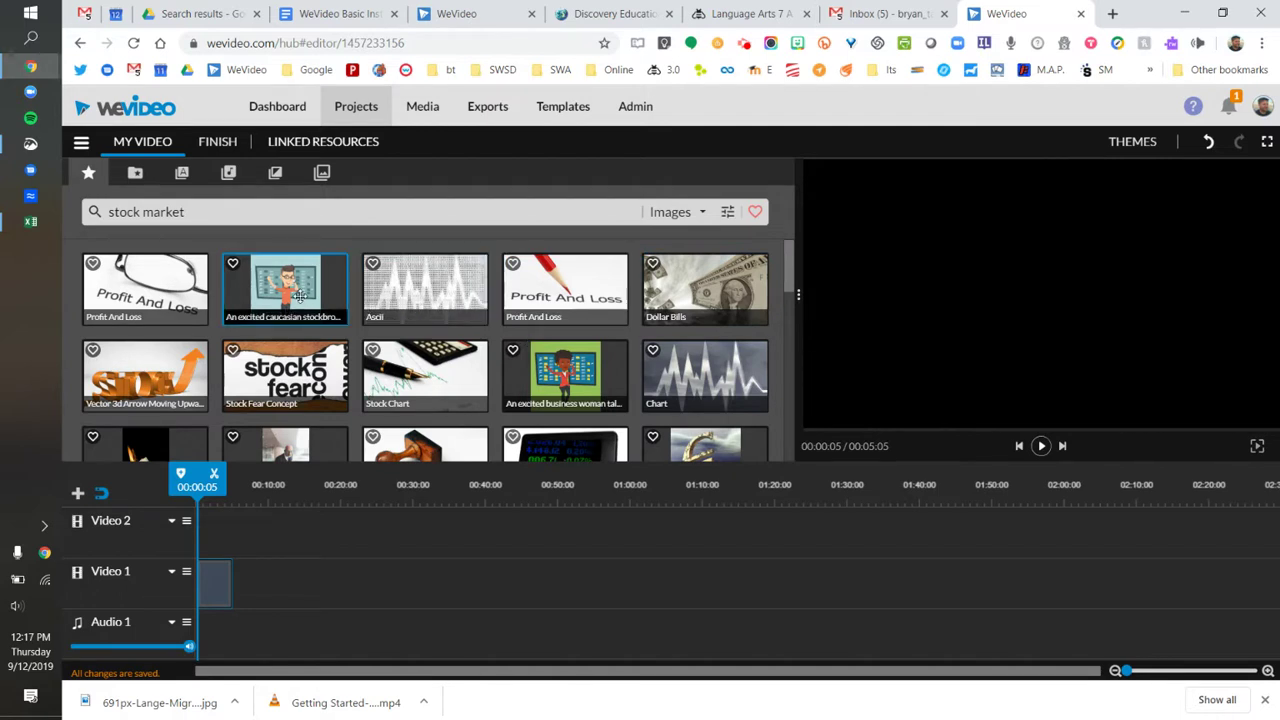
{"action": "scroll", "coordinate": [299, 296], "scroll_direction": "down", "scroll_amount": 1}
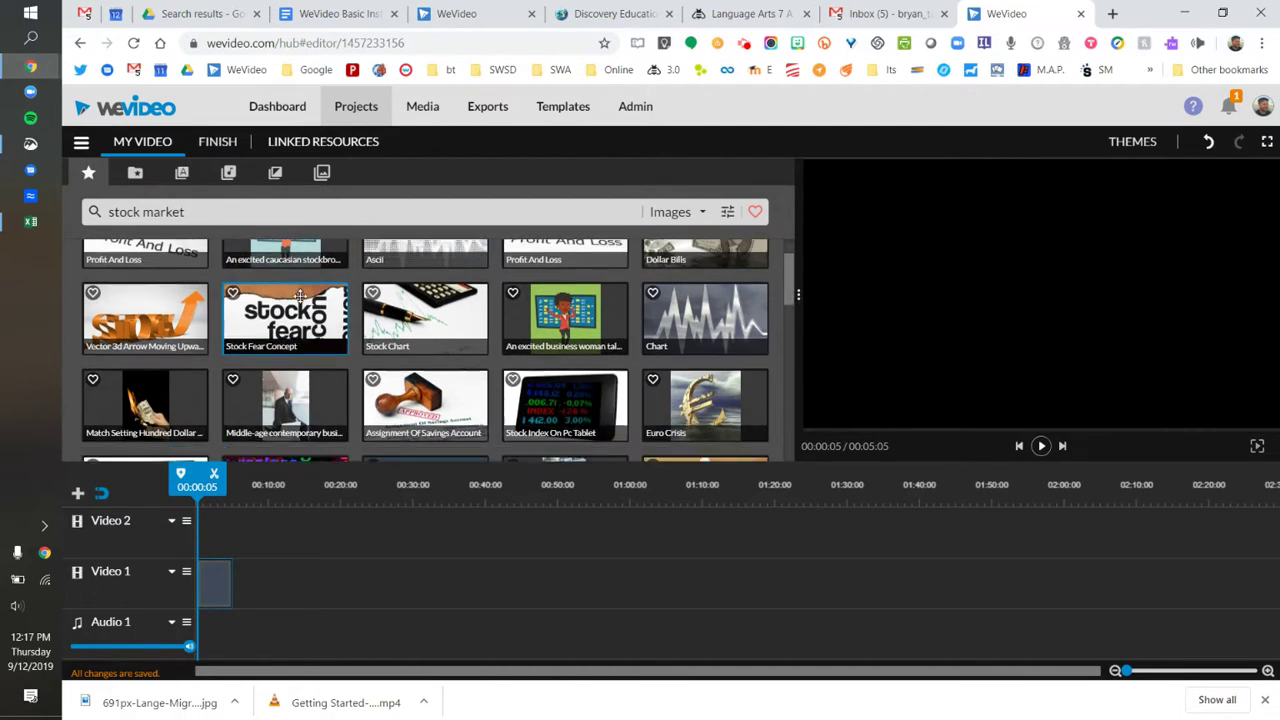
{"action": "scroll", "coordinate": [299, 296], "scroll_direction": "down", "scroll_amount": 2}
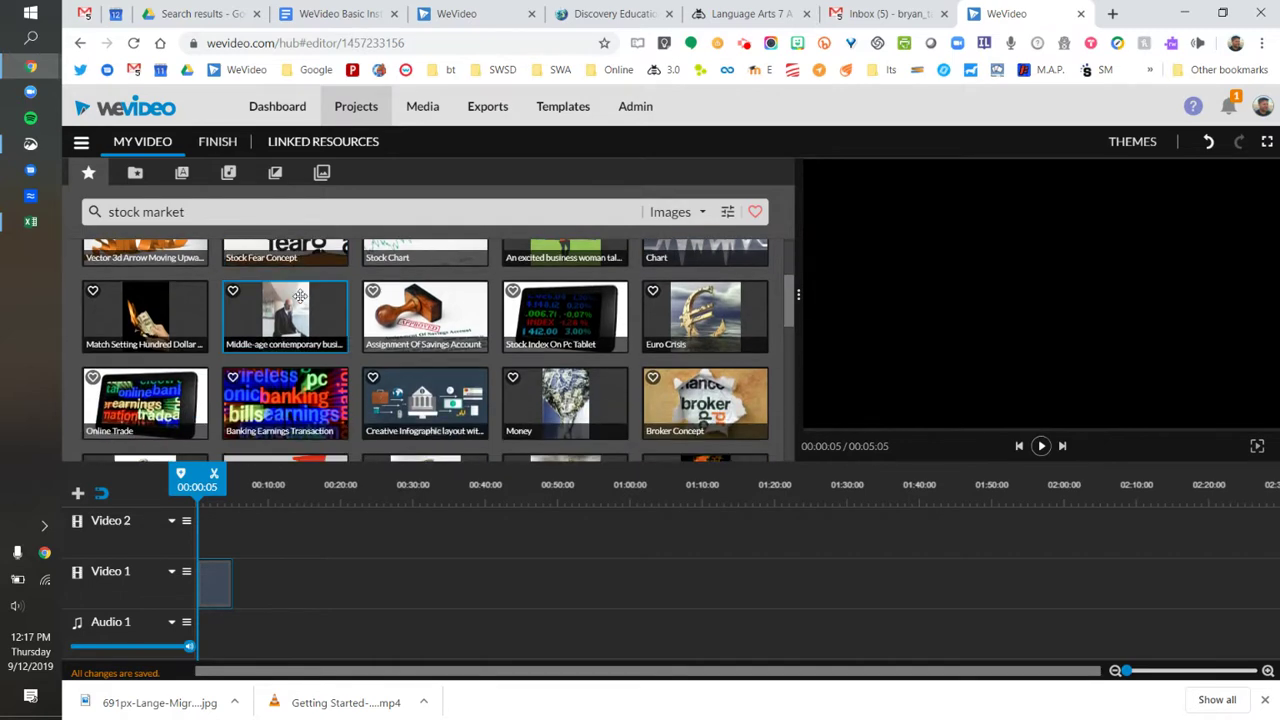
{"action": "scroll", "coordinate": [299, 296], "scroll_direction": "down", "scroll_amount": 3}
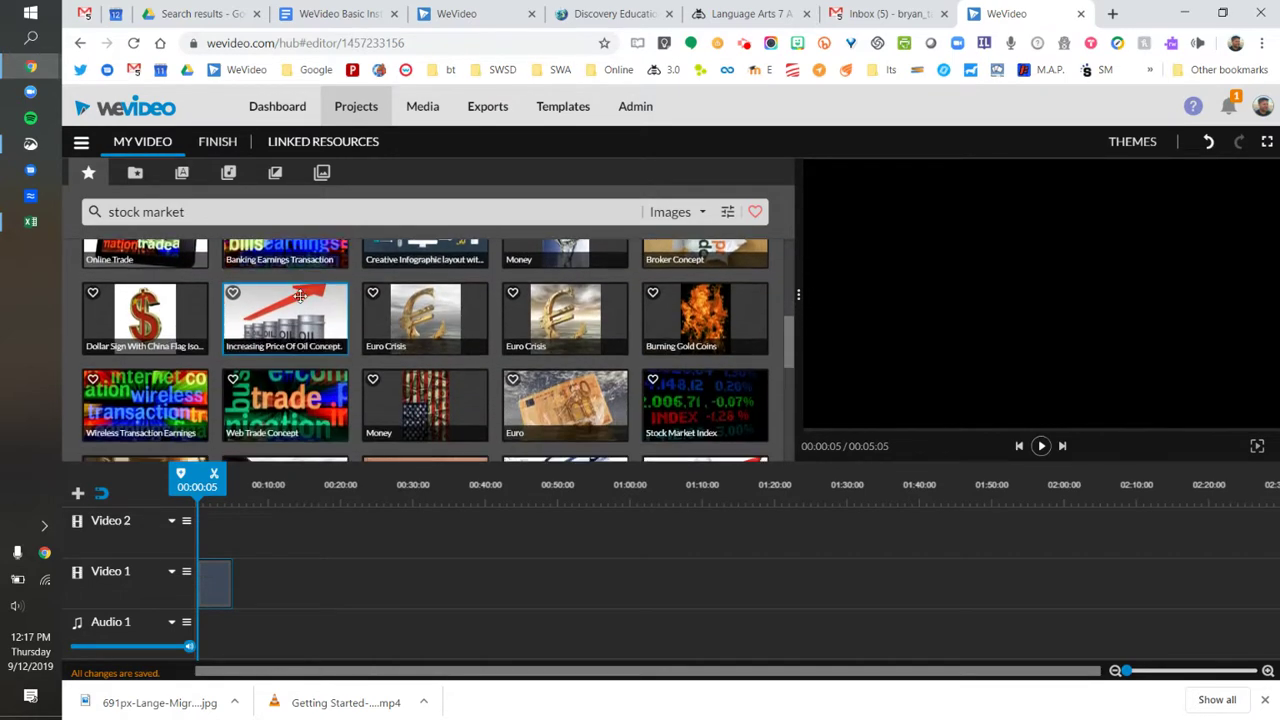
{"action": "scroll", "coordinate": [299, 296], "scroll_direction": "down", "scroll_amount": 3}
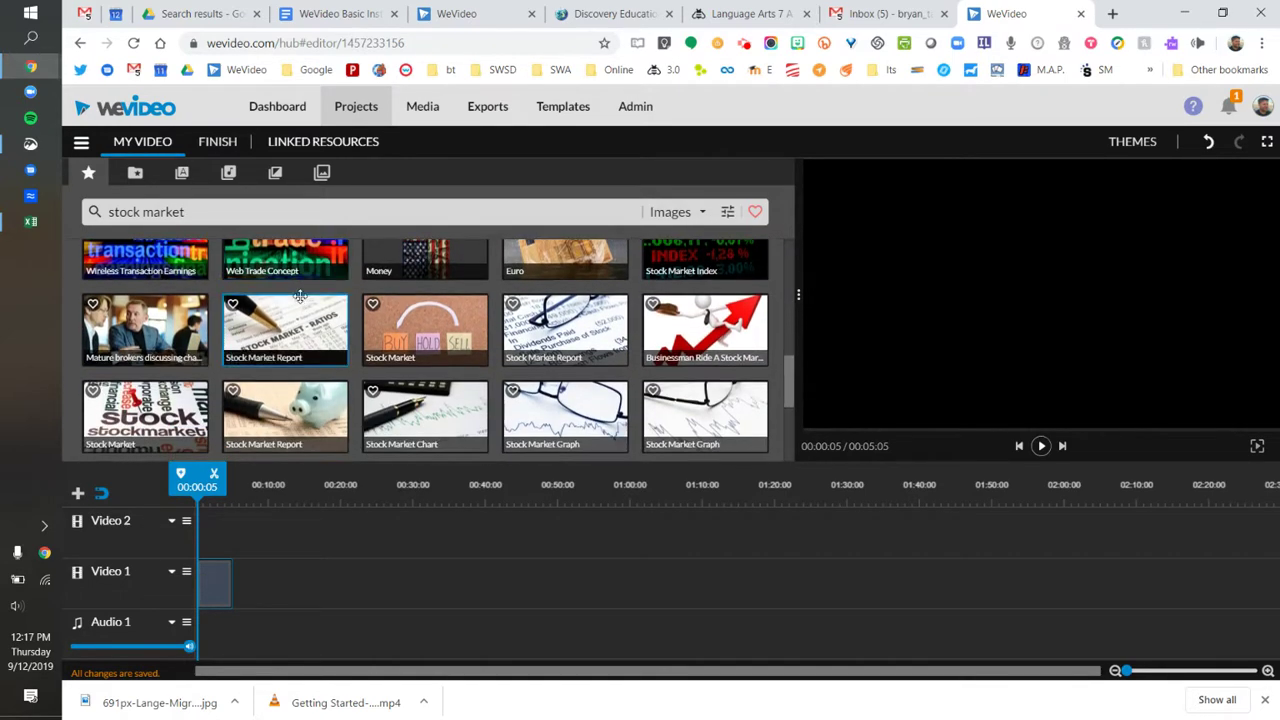
{"action": "scroll", "coordinate": [299, 296], "scroll_direction": "down", "scroll_amount": 3}
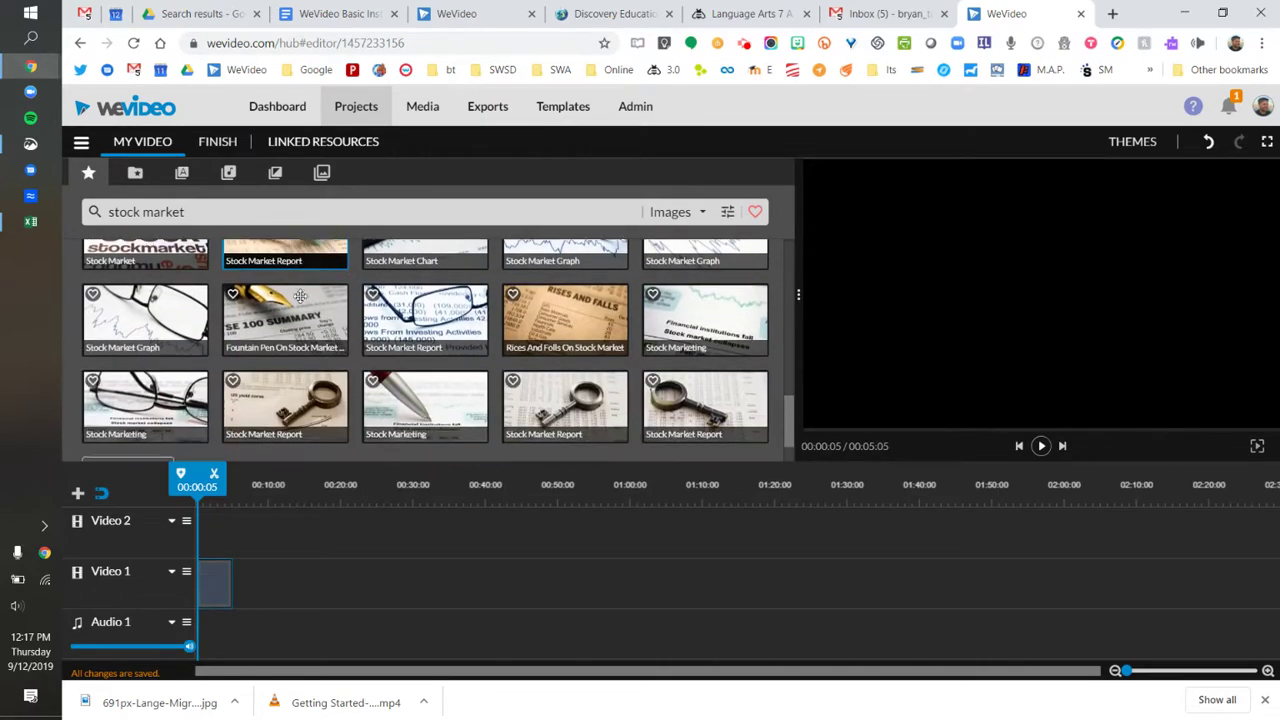
{"action": "scroll", "coordinate": [299, 296], "scroll_direction": "down", "scroll_amount": 3}
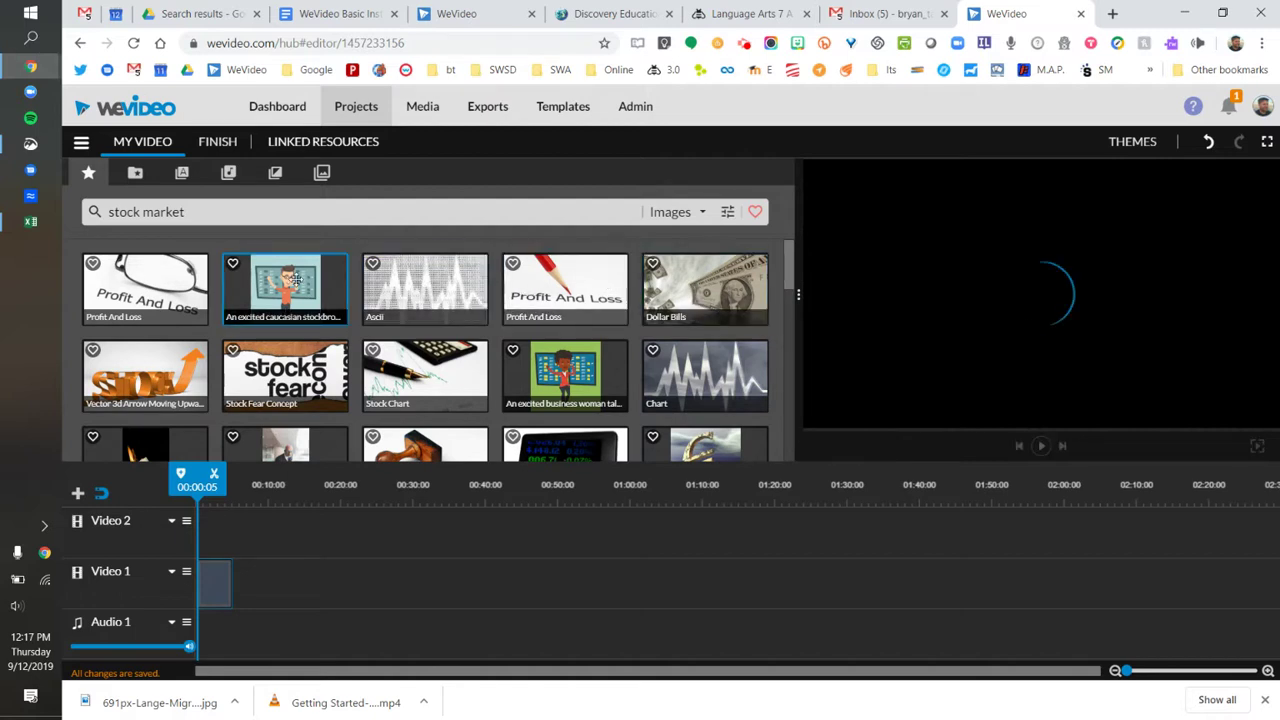
{"action": "left_click_drag", "start_coordinate": [296, 280], "coordinate": [260, 580]}
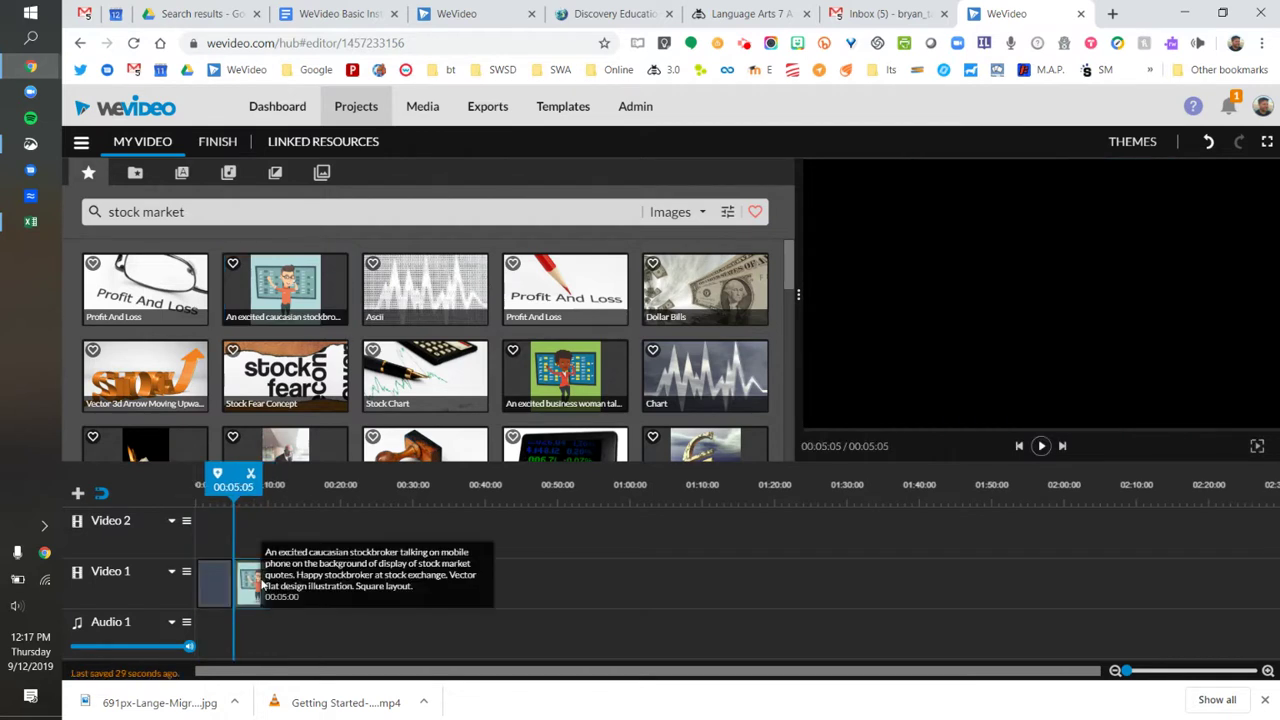
Upload 691px-Lange-MigrantMother02.jpg from the Desktop into My media.
{"action": "left_click", "coordinate": [136, 175]}
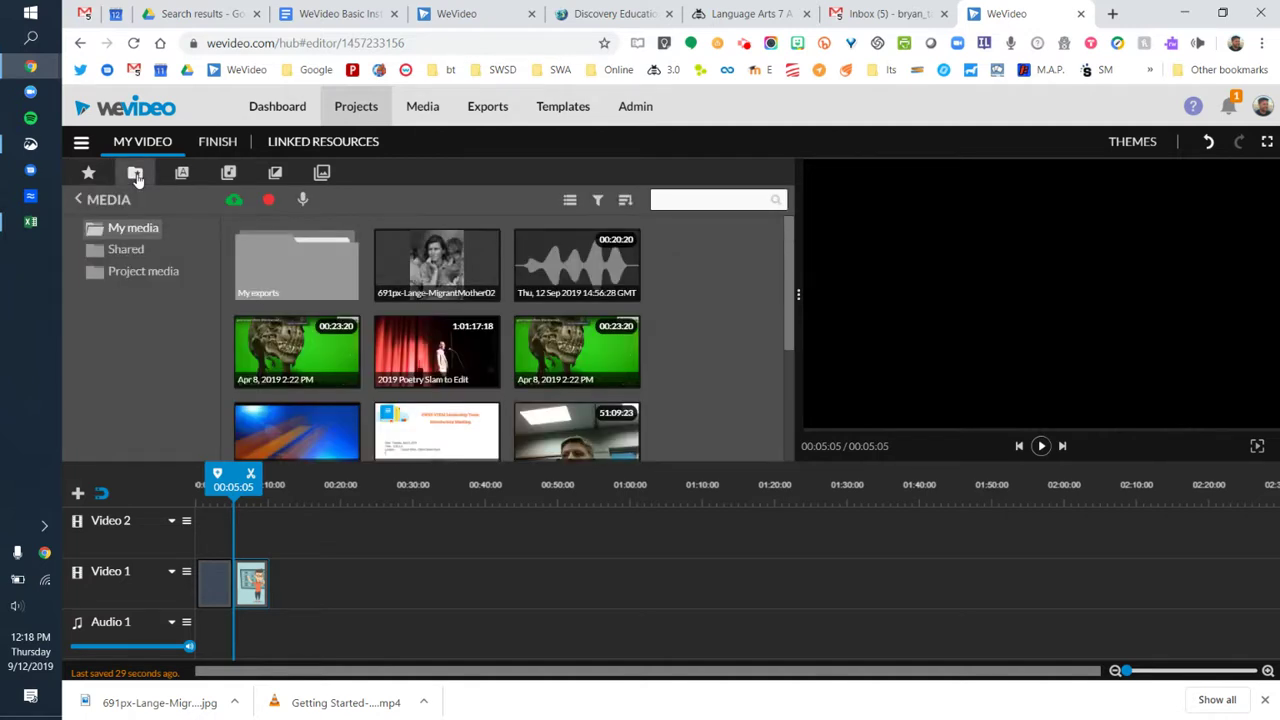
{"action": "left_click", "coordinate": [236, 204]}
{"action": "left_click", "coordinate": [657, 403]}
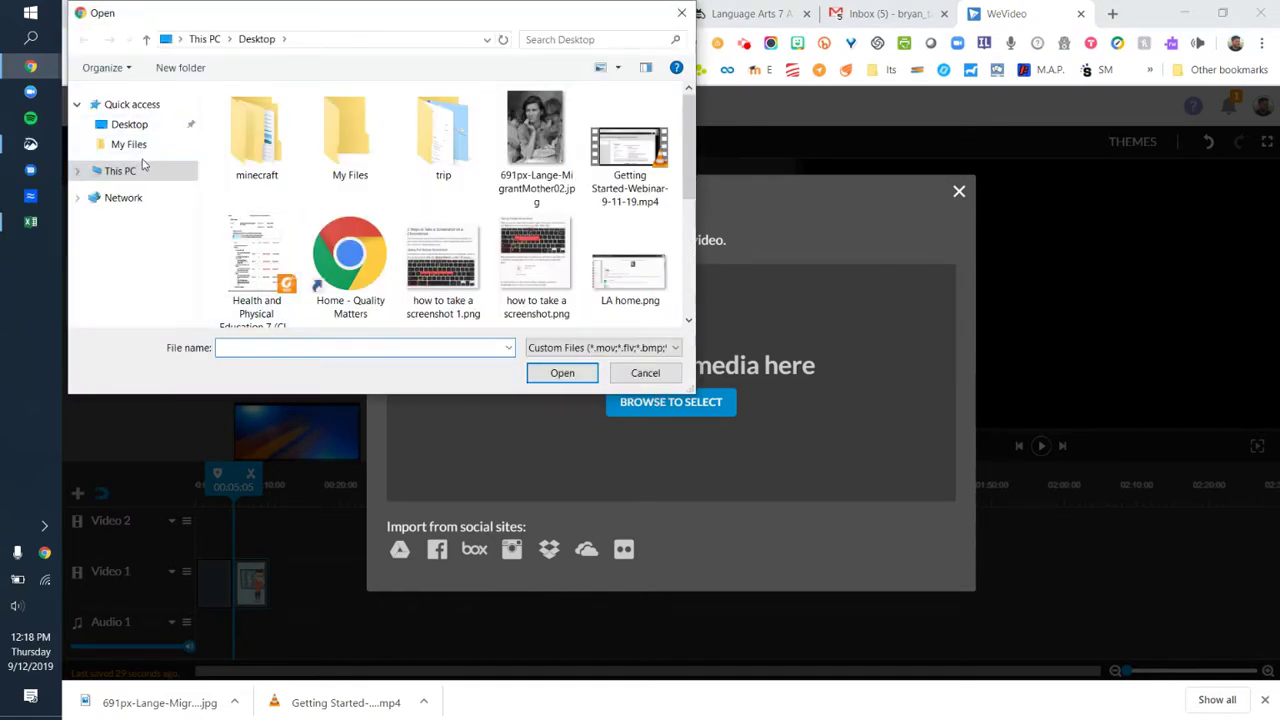
{"action": "left_click", "coordinate": [528, 133]}
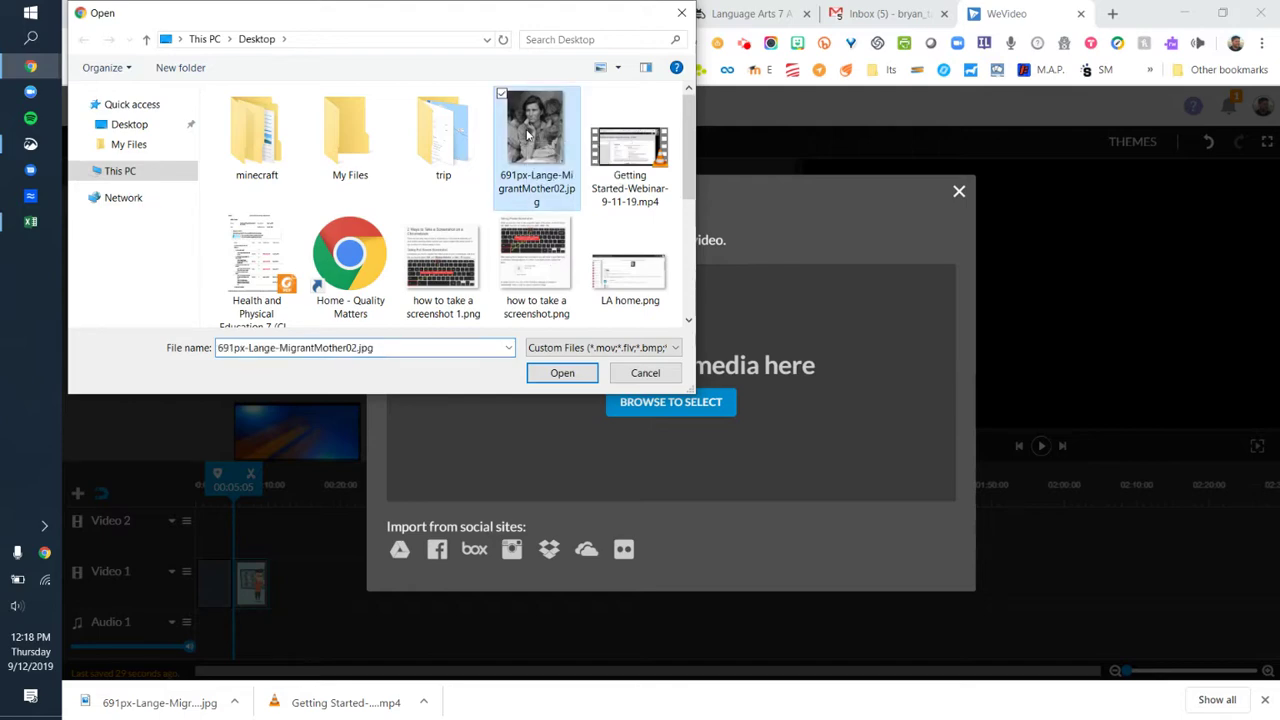
{"action": "left_click", "coordinate": [561, 373]}
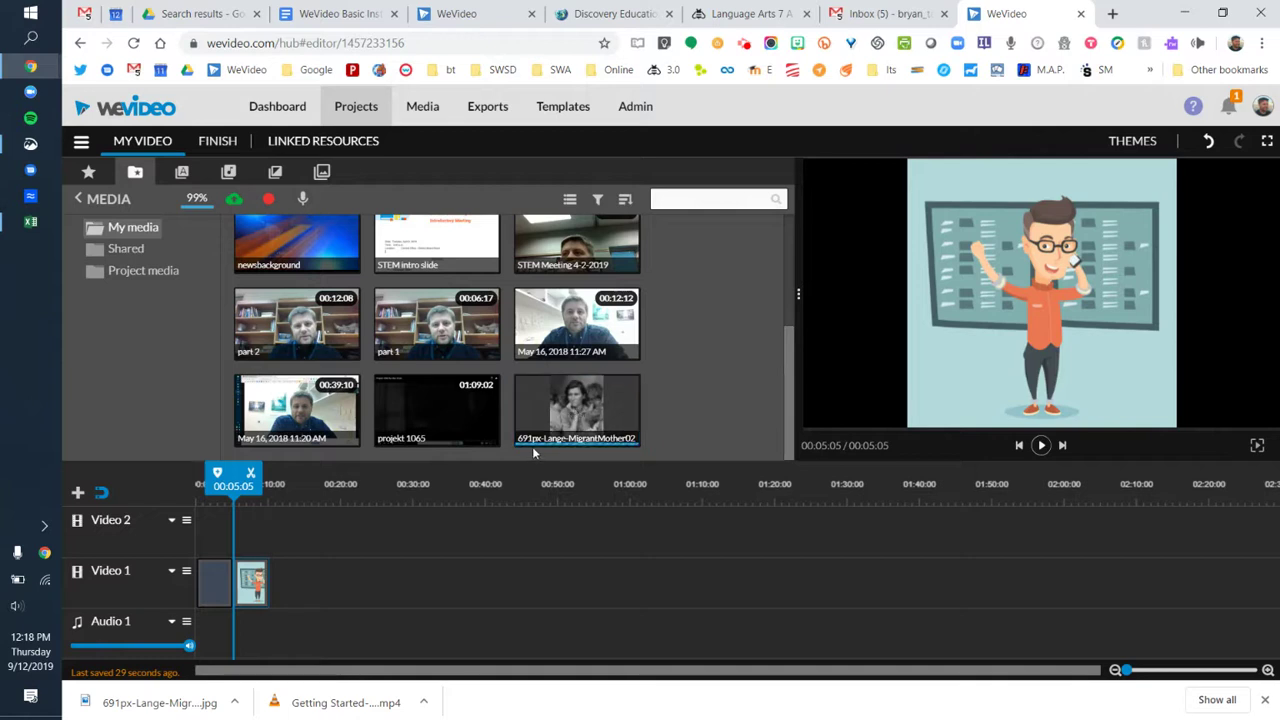
Place the Migrant Mother photo between the Grey solid and stockbroker, extending it to about 7 seconds.
{"action": "left_click_drag", "start_coordinate": [578, 408], "coordinate": [300, 587]}
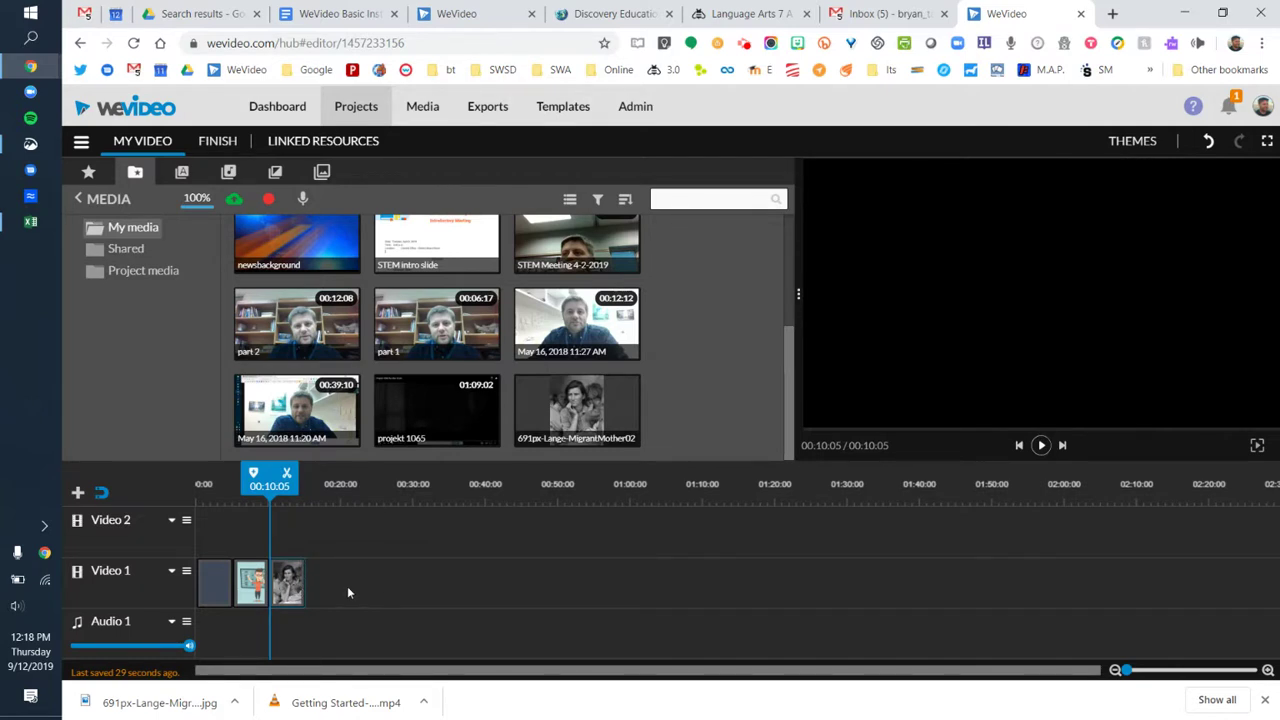
{"action": "left_click", "coordinate": [254, 588]}
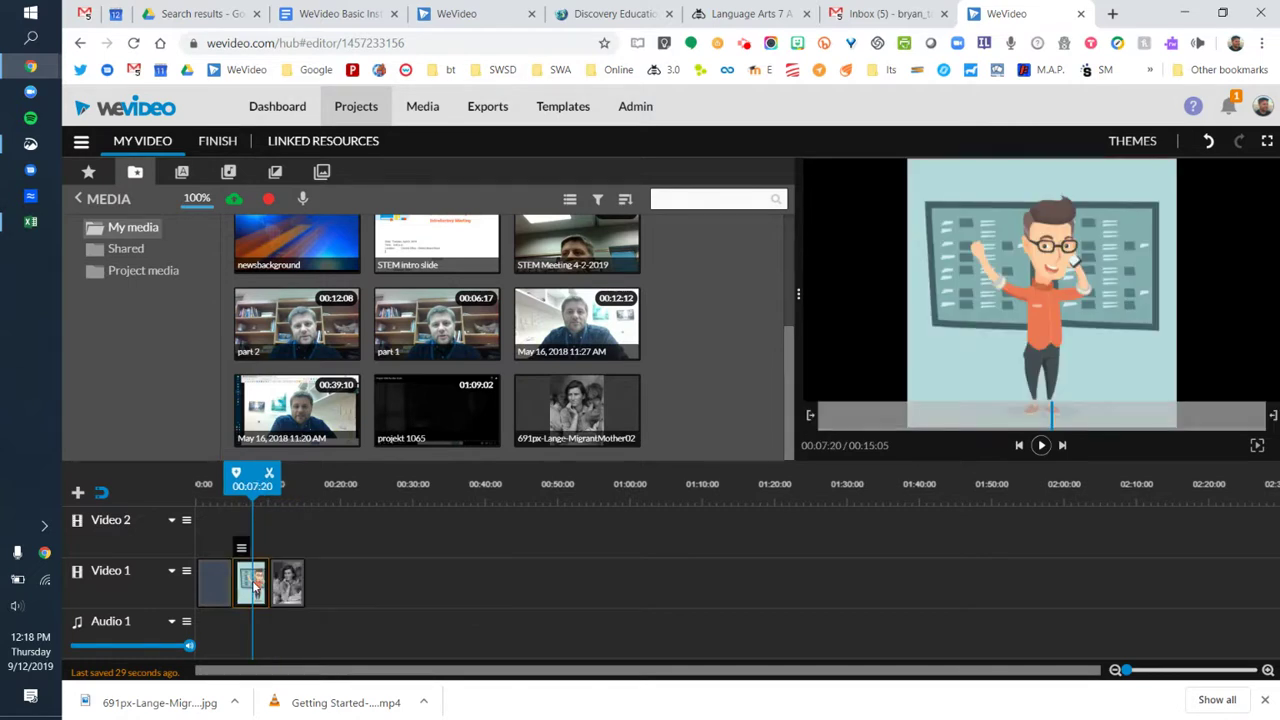
{"action": "mouse_move", "coordinate": [254, 588]}
{"action": "left_mouse_down"}
{"action": "mouse_move", "coordinate": [312, 588]}
{"action": "mouse_move", "coordinate": [260, 583]}
{"action": "left_mouse_up"}
{"action": "left_click", "coordinate": [262, 585]}
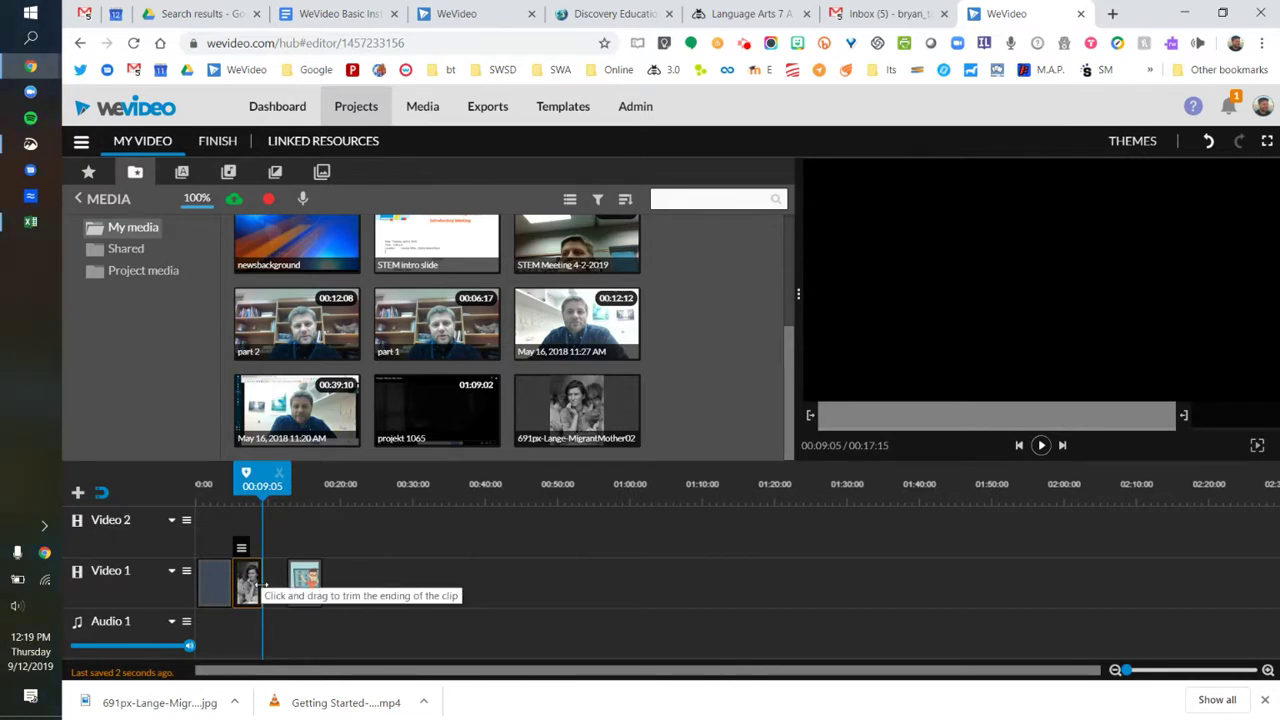
{"action": "left_click_drag", "start_coordinate": [260, 585], "coordinate": [289, 589]}
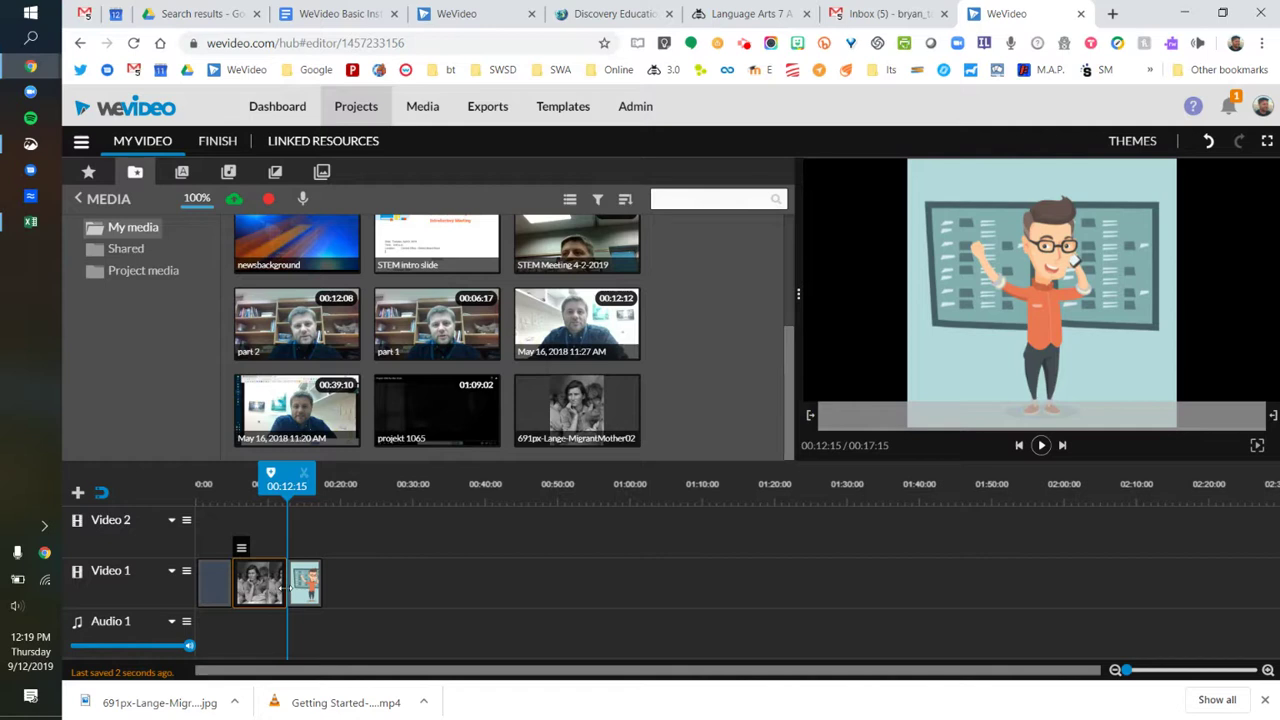
{"action": "left_click", "coordinate": [322, 174]}
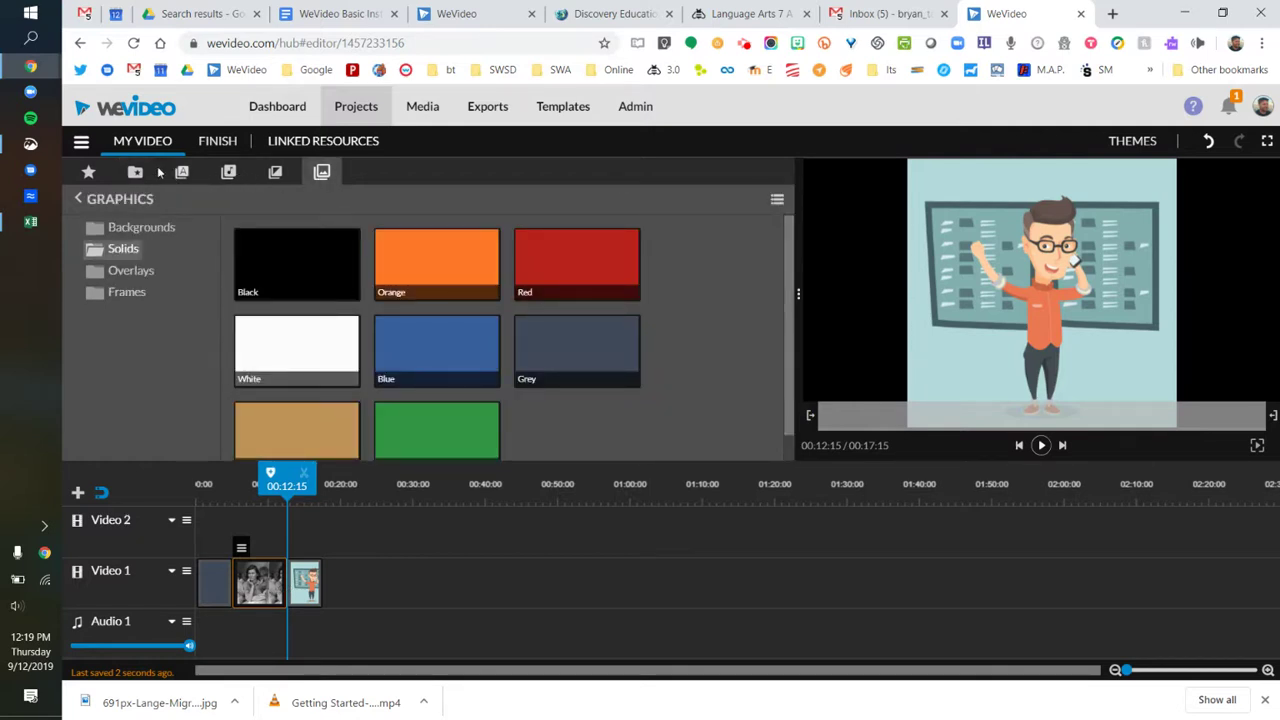
{"action": "left_click", "coordinate": [89, 173]}
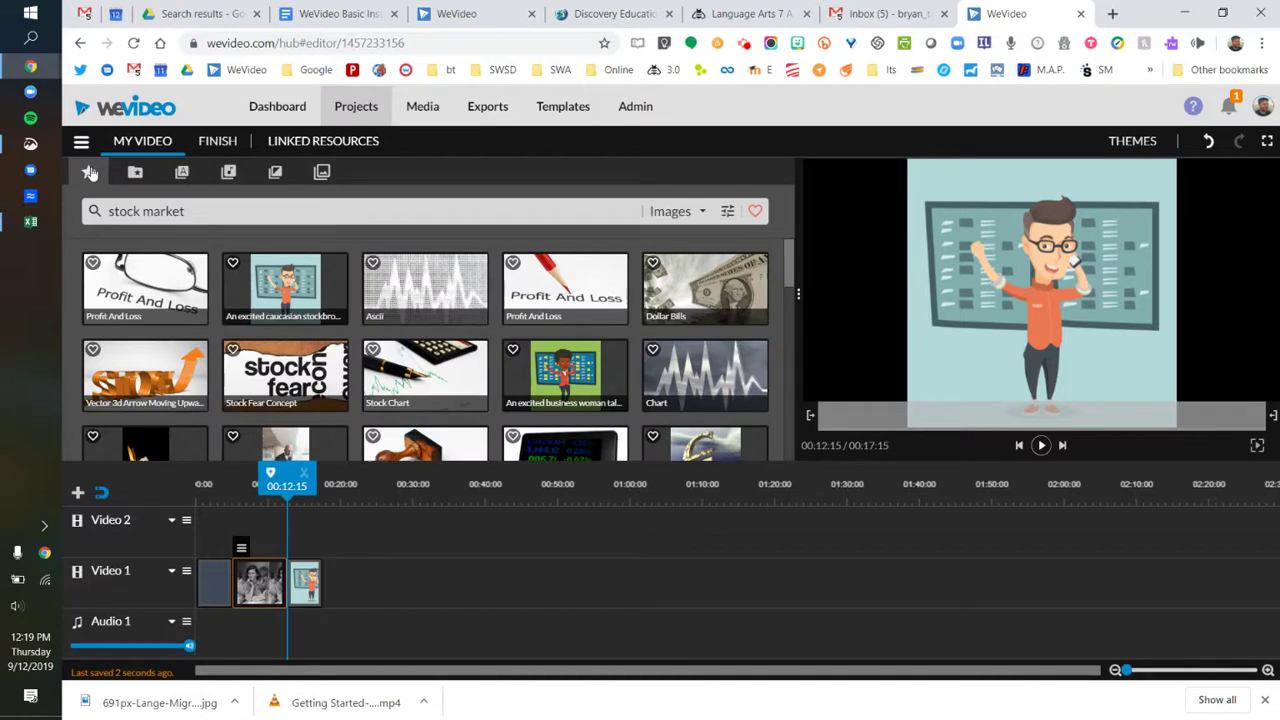
{"action": "left_click", "coordinate": [135, 173]}
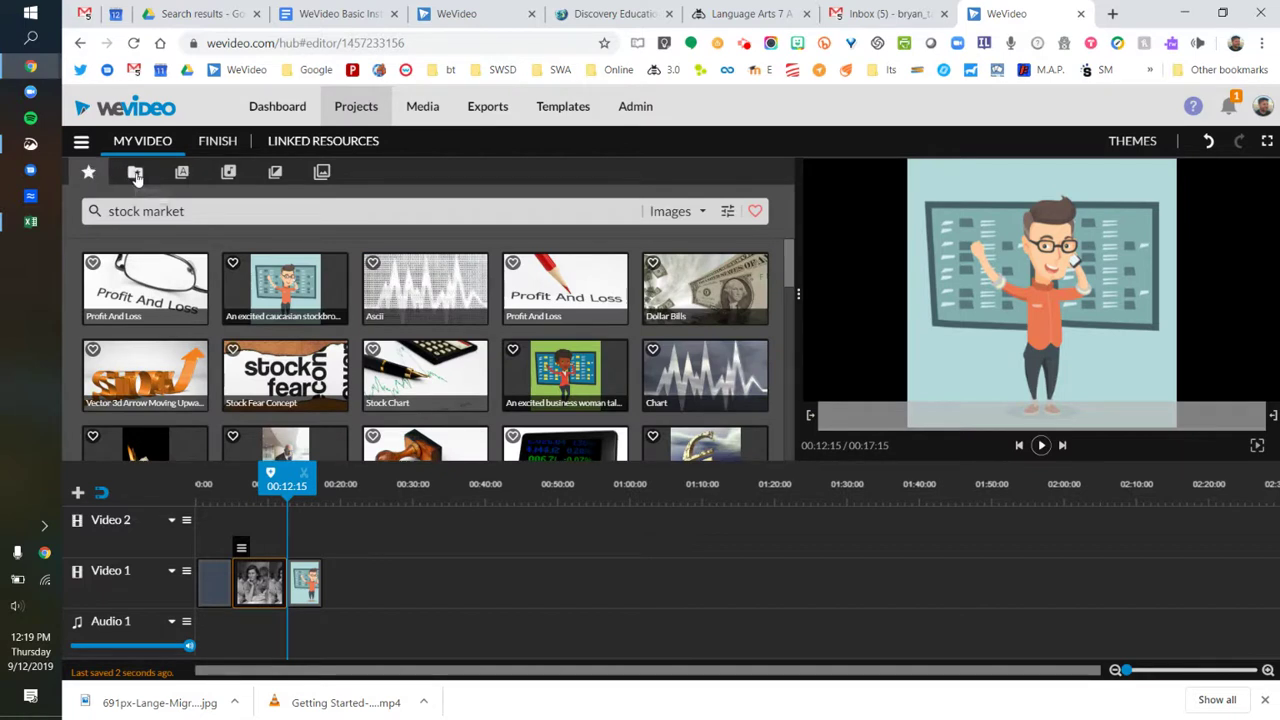